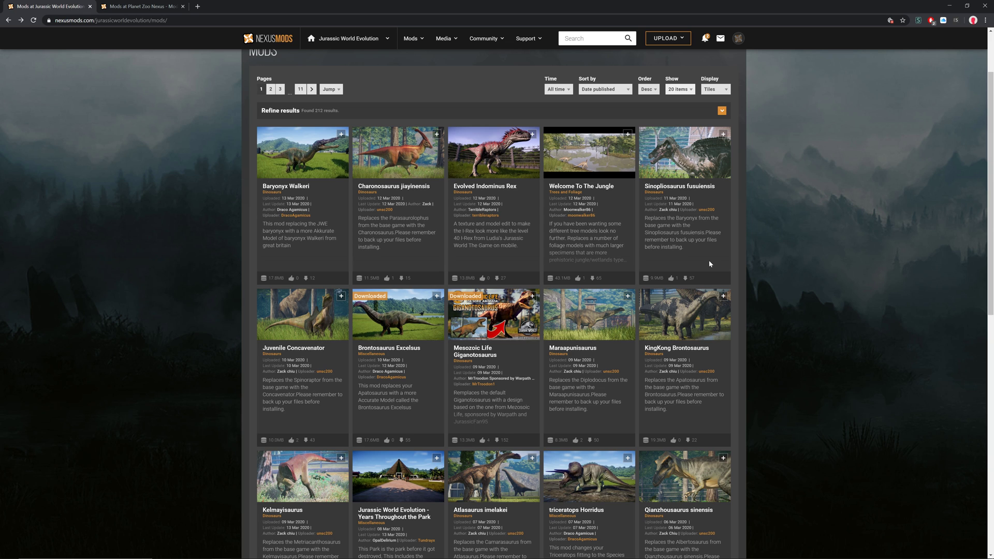
Browse the Jurassic World Evolution and Planet Zoo mod listings on Nexus Mods, then return to the Jurassic World Evolution listing.
{"action": "scroll", "coordinate": [554, 126], "scroll_direction": "down", "scroll_amount": 6}
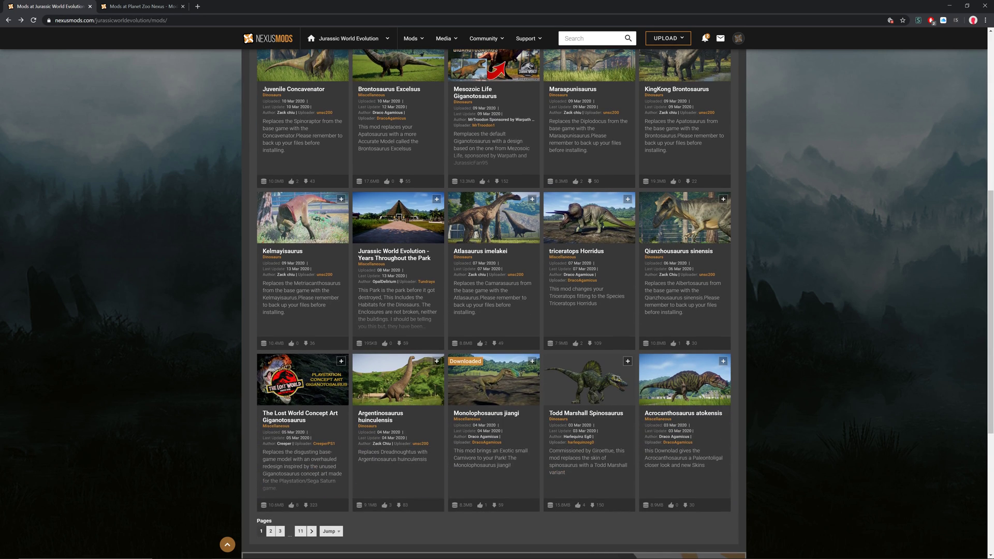
{"action": "scroll", "coordinate": [554, 126], "scroll_direction": "up", "scroll_amount": 8}
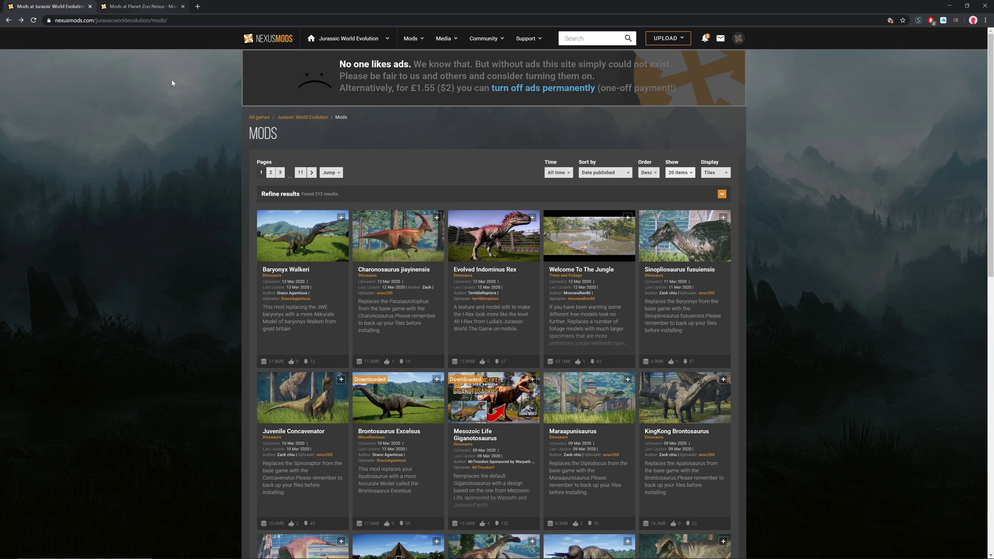
{"action": "key", "text": "ctrl+Tab"}
{"action": "scroll", "coordinate": [213, 310], "scroll_direction": "up", "scroll_amount": 5}
{"action": "scroll", "coordinate": [212, 314], "scroll_direction": "up", "scroll_amount": 1}
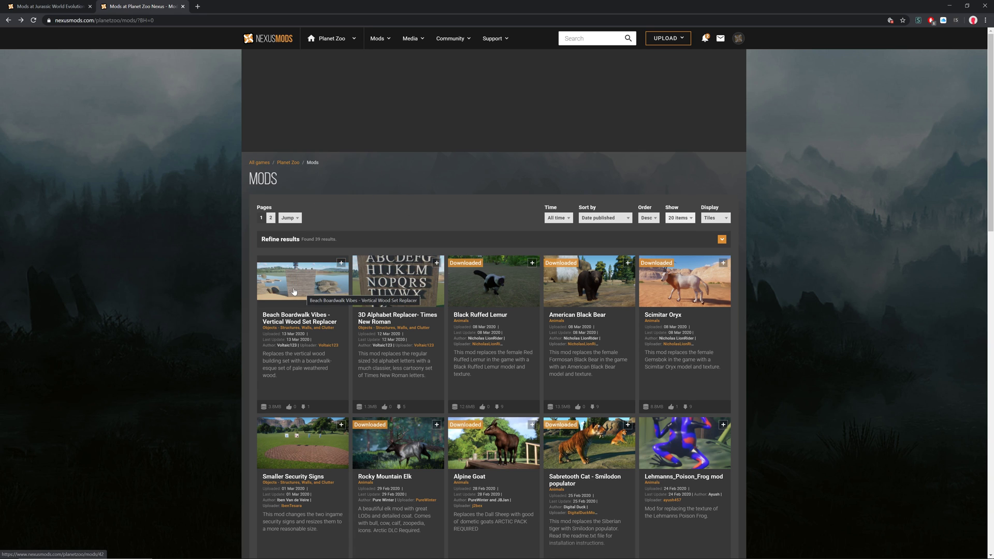
{"action": "left_click", "coordinate": [36, 6]}
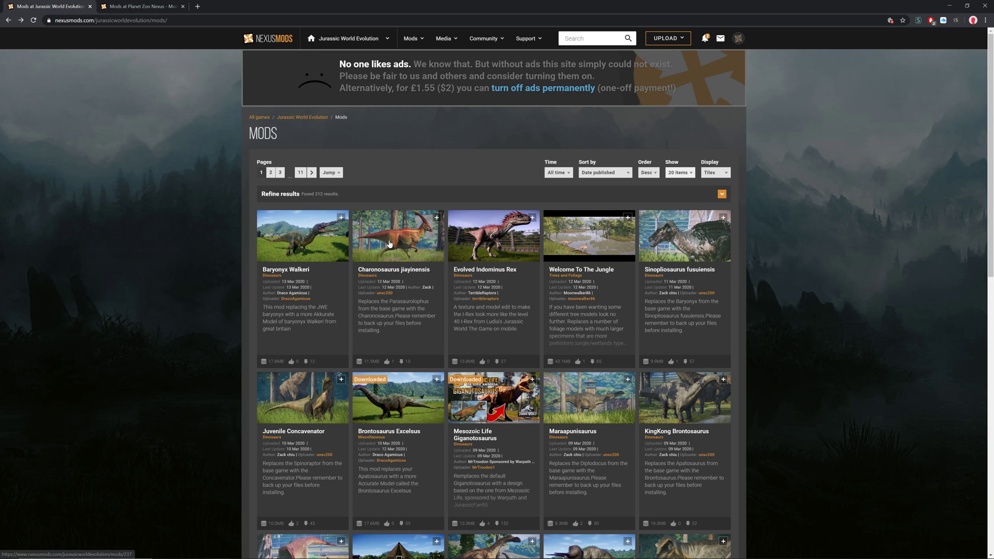
Open the Charonosaurus jiayinensis mod page and look through its description and preview images.
{"action": "left_click", "coordinate": [481, 257]}
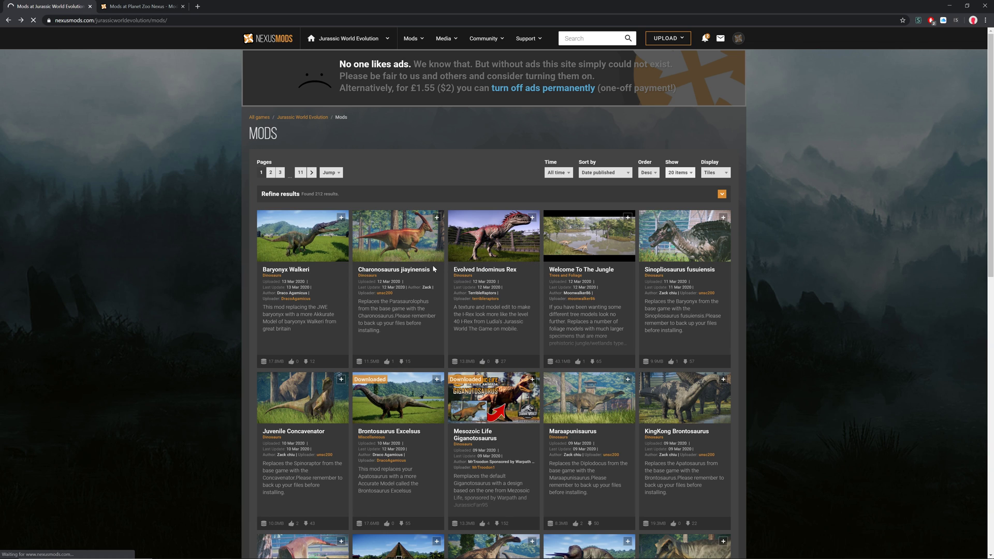
{"action": "left_click", "coordinate": [417, 270]}
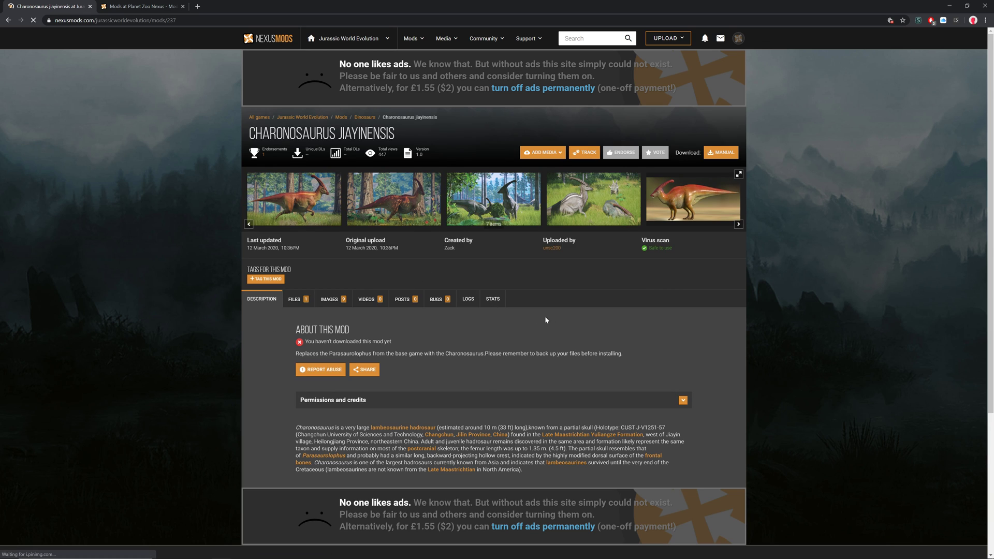
{"action": "scroll", "coordinate": [528, 362], "scroll_direction": "down", "scroll_amount": 1}
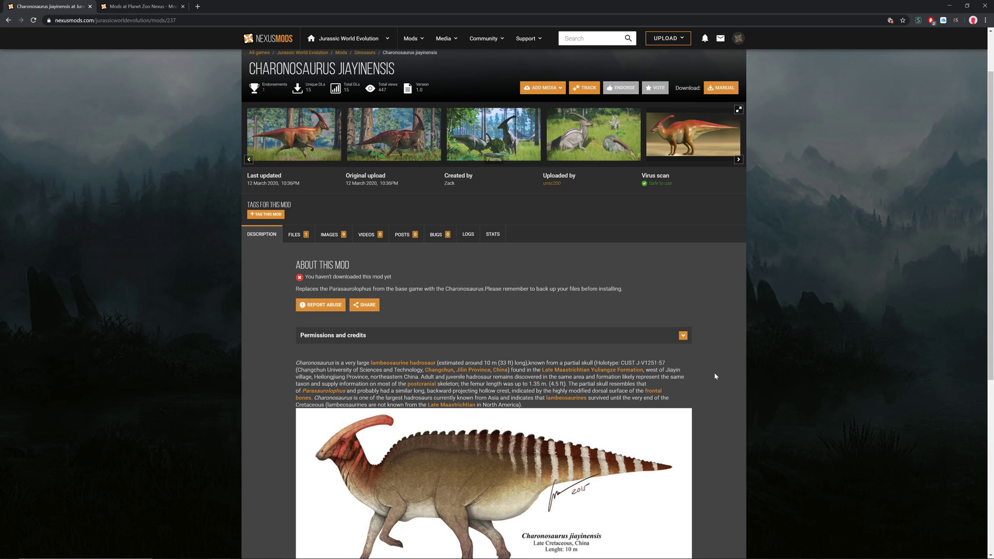
{"action": "scroll", "coordinate": [793, 366], "scroll_direction": "down", "scroll_amount": 3}
{"action": "scroll", "coordinate": [792, 367], "scroll_direction": "up", "scroll_amount": 4}
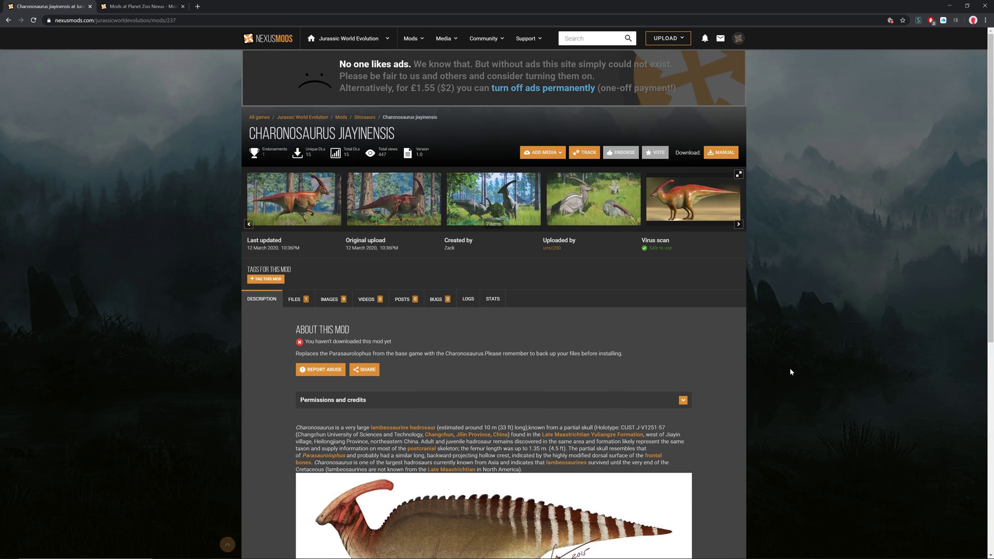
{"action": "left_click", "coordinate": [410, 202]}
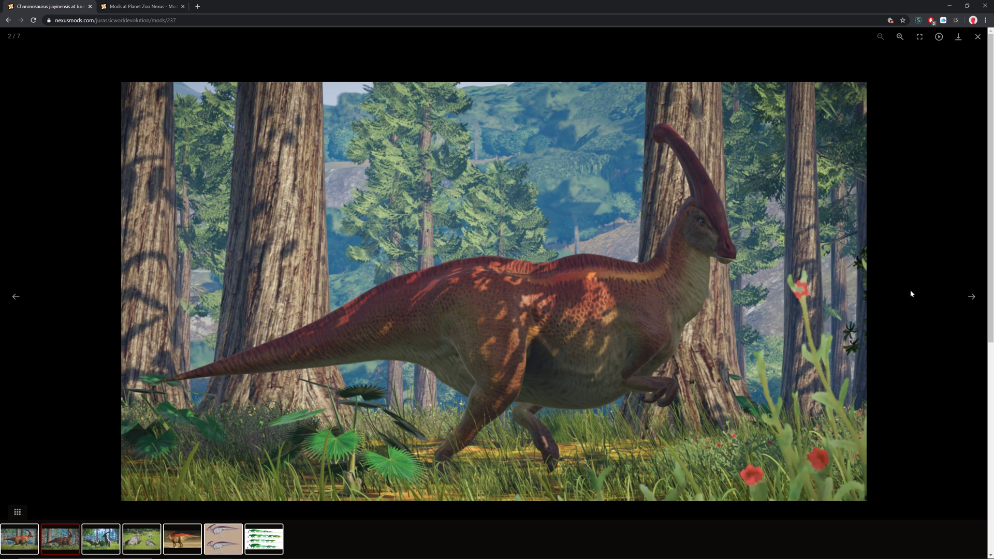
{"action": "left_click", "coordinate": [941, 288]}
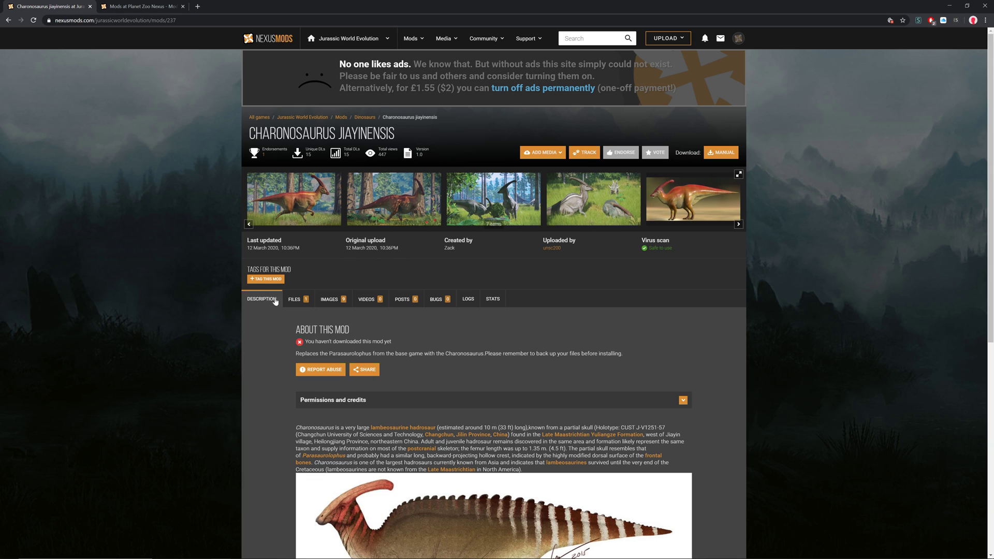
Download the mod's Parasaurolophus main file manually, using the free slow download option.
{"action": "left_click", "coordinate": [296, 299]}
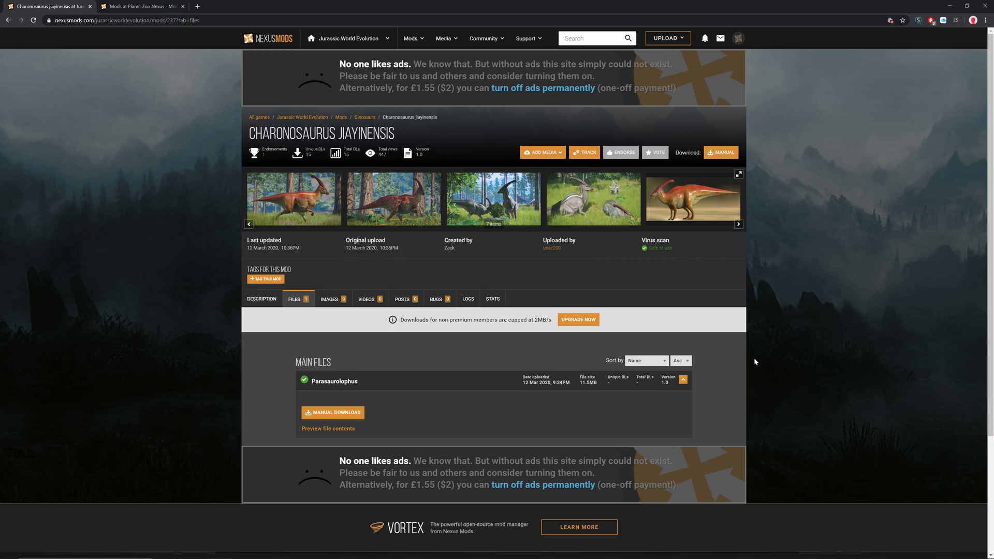
{"action": "scroll", "coordinate": [708, 375], "scroll_direction": "down", "scroll_amount": 1}
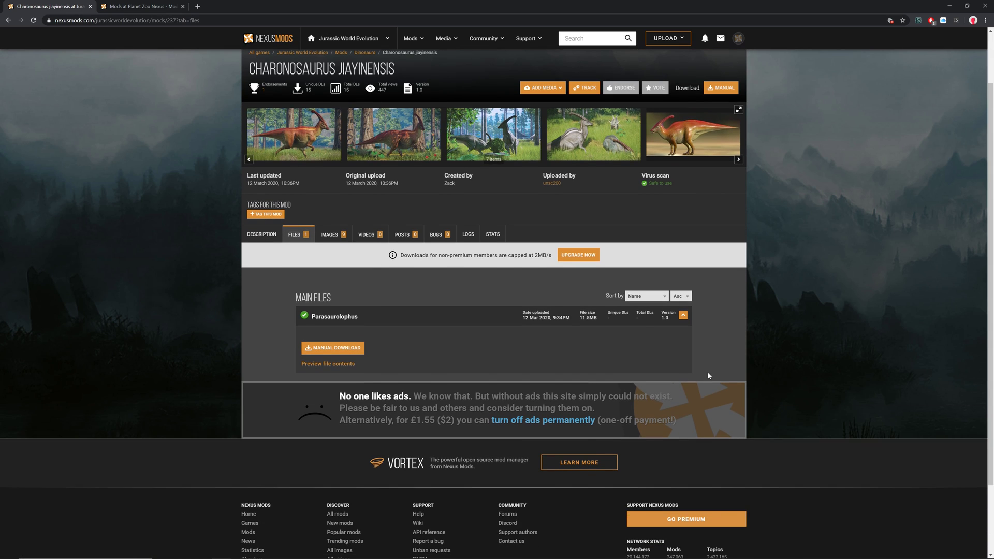
{"action": "left_click", "coordinate": [359, 347]}
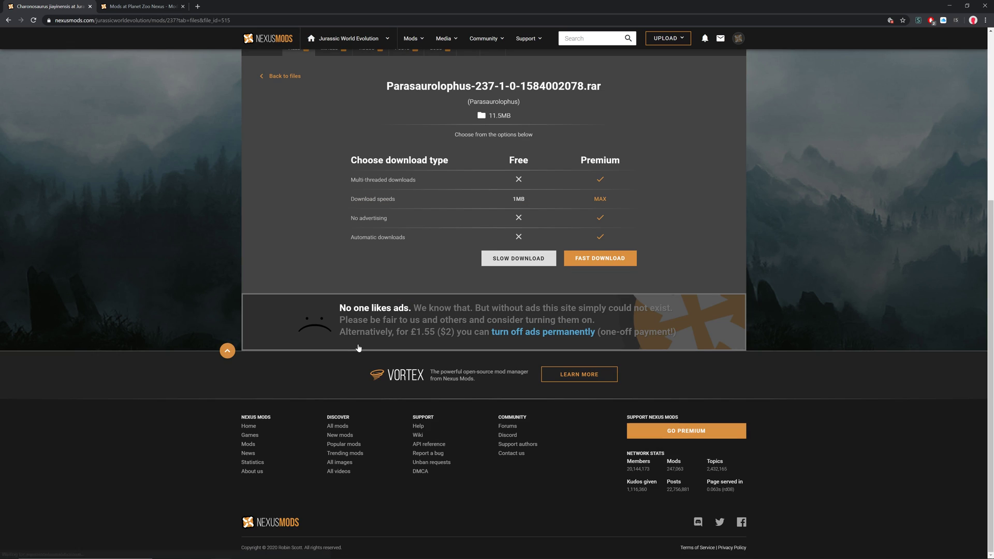
{"action": "left_click", "coordinate": [501, 264]}
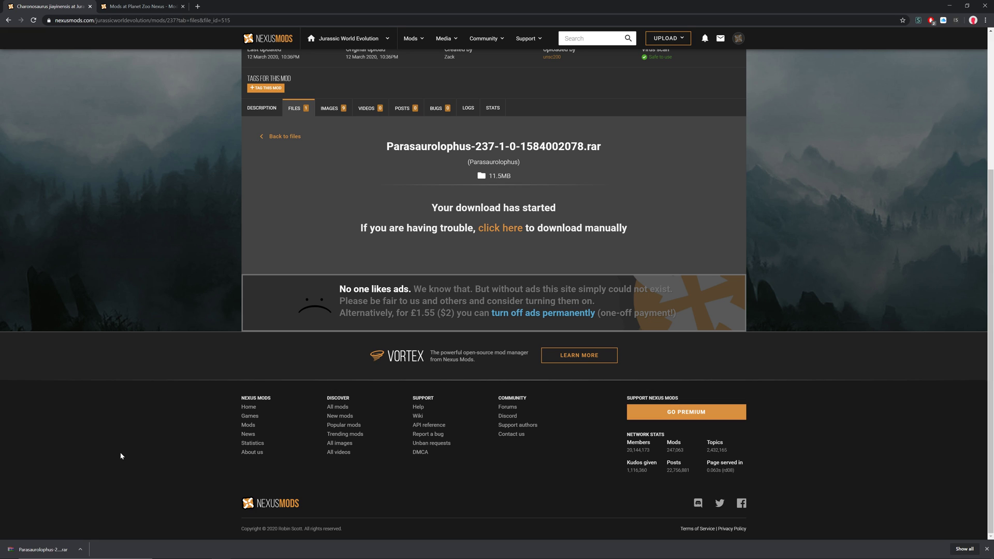
Open the downloaded Parasaurolophus archive in WinRAR and dismiss the licence purchase notice.
{"action": "left_click", "coordinate": [57, 549]}
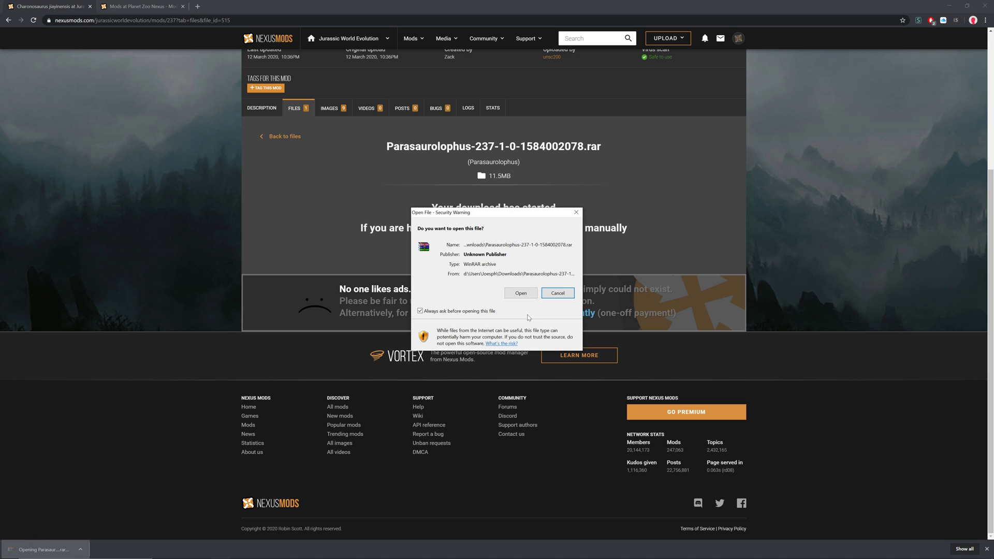
{"action": "left_click", "coordinate": [523, 295]}
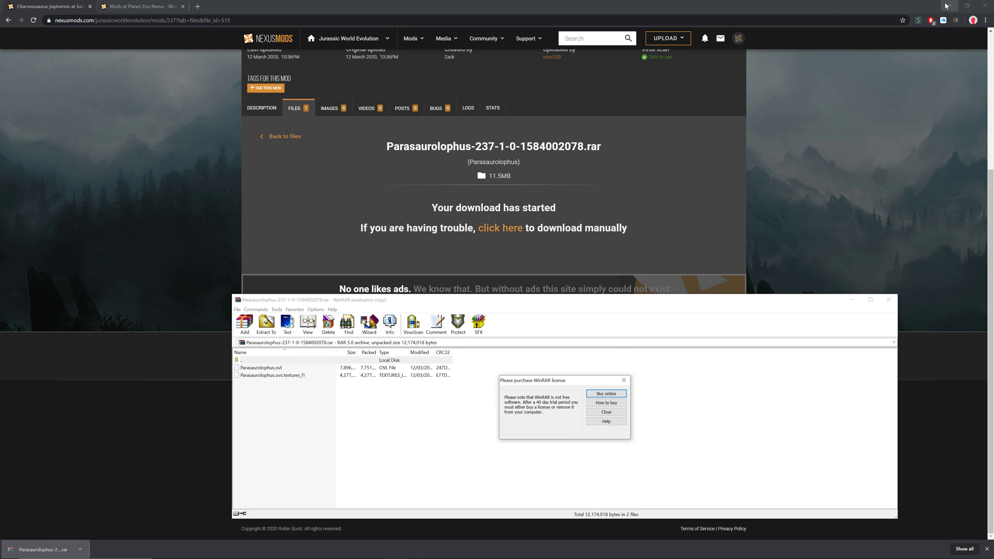
{"action": "key", "text": "Escape"}
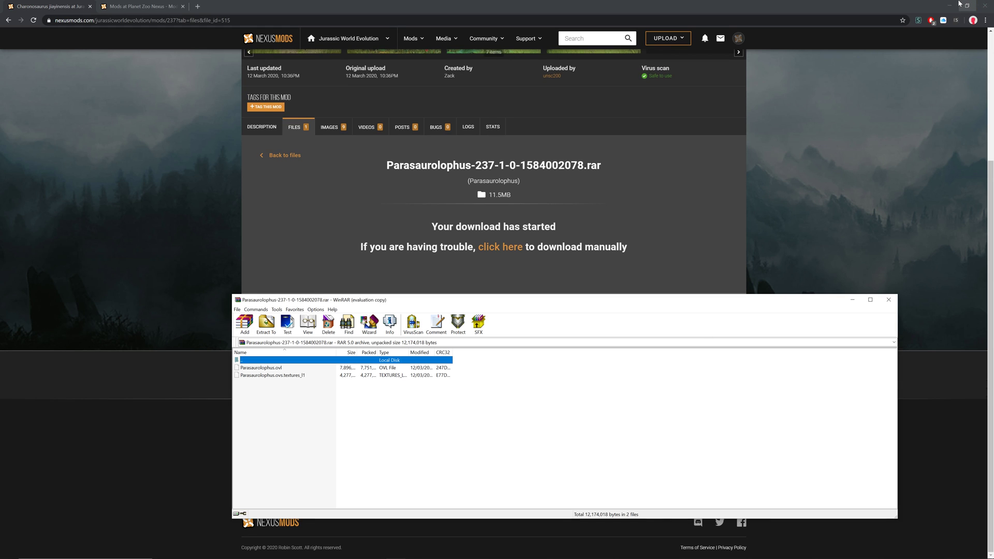
Switch to the File Explorer window showing the Steam directory and open its steamapps\common folder.
{"action": "left_click", "coordinate": [956, 5]}
{"action": "left_click", "coordinate": [952, 4]}
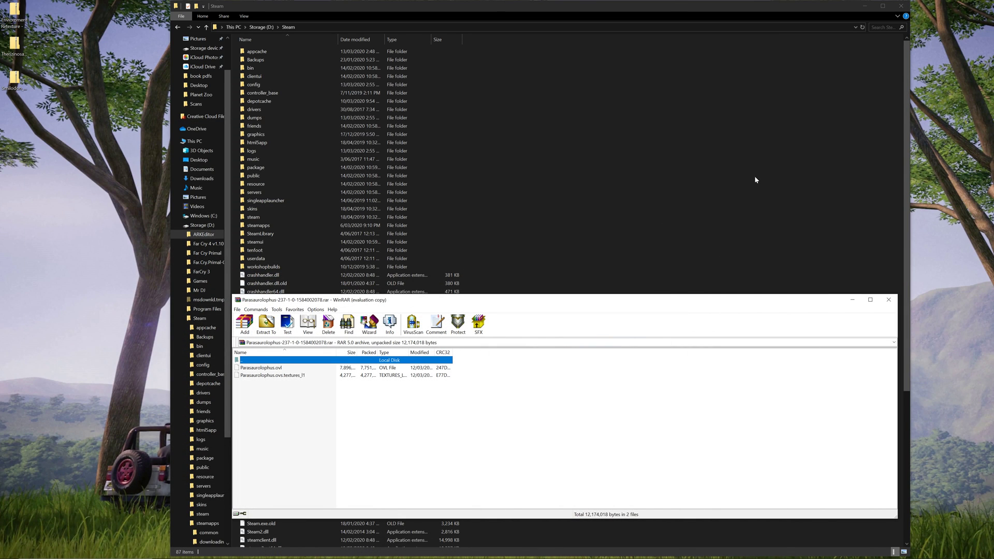
{"action": "left_click", "coordinate": [741, 154]}
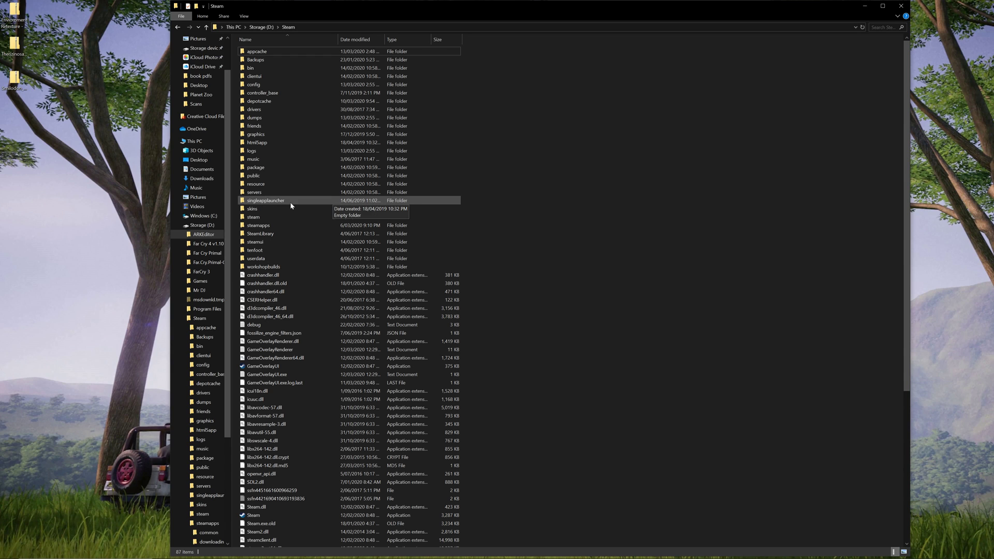
{"action": "double_click", "coordinate": [288, 226]}
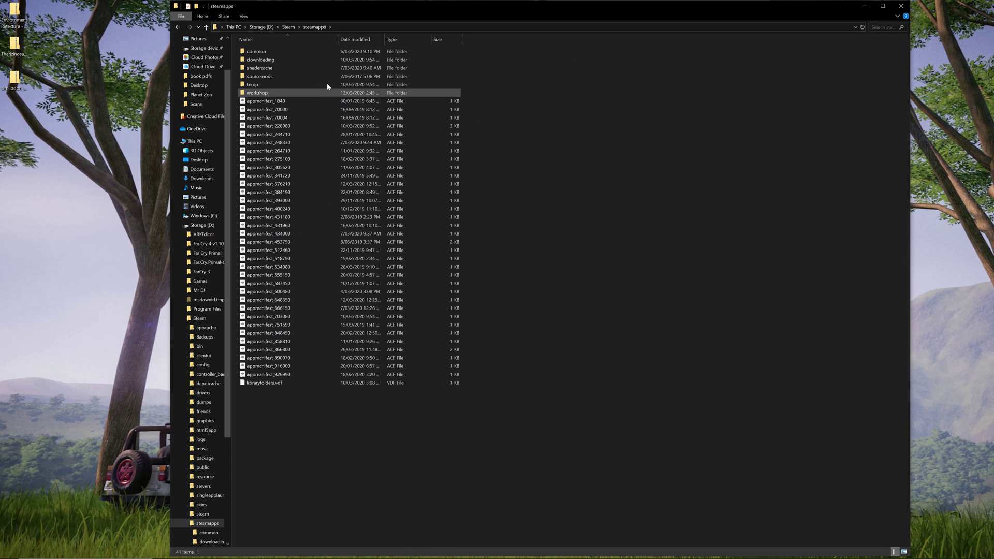
{"action": "double_click", "coordinate": [304, 51]}
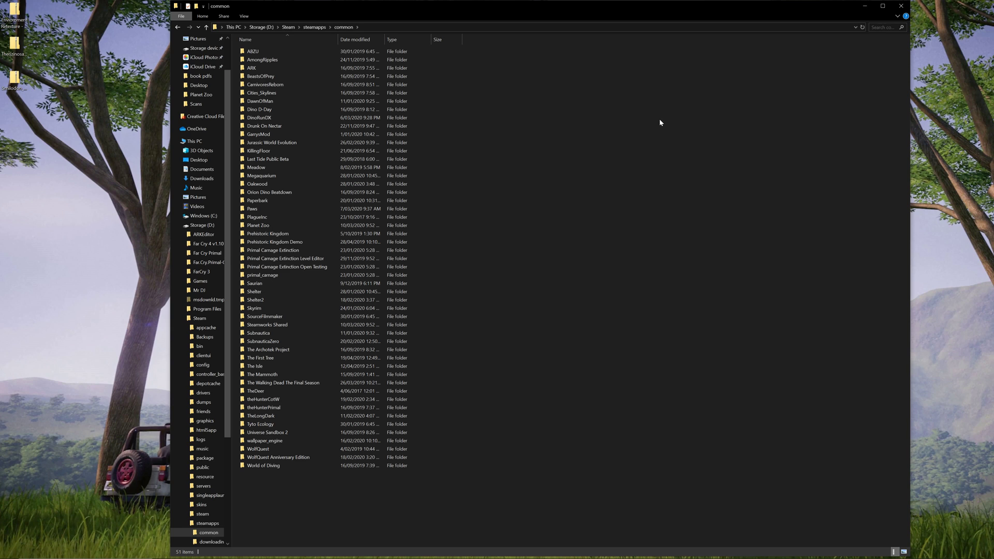
{"action": "left_click", "coordinate": [206, 27]}
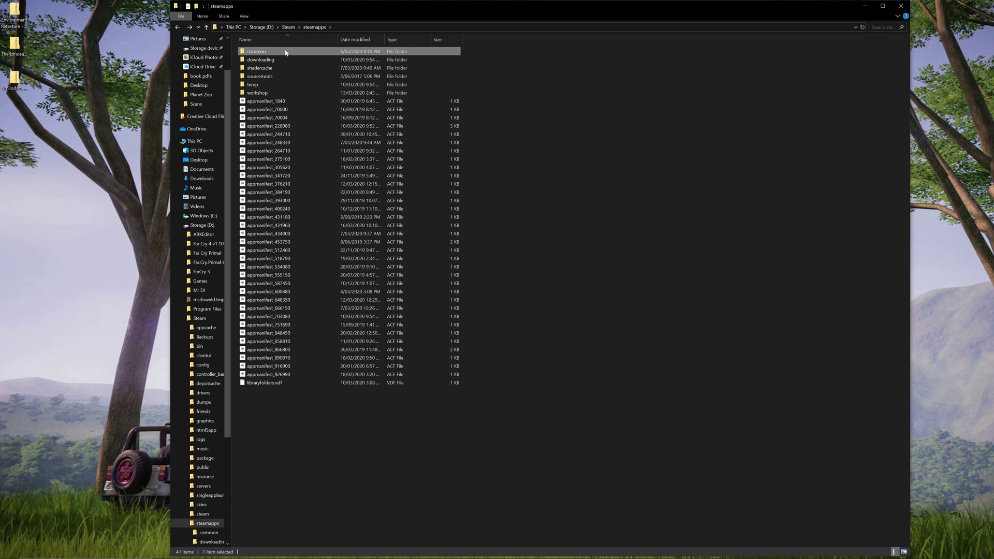
{"action": "left_click", "coordinate": [190, 27]}
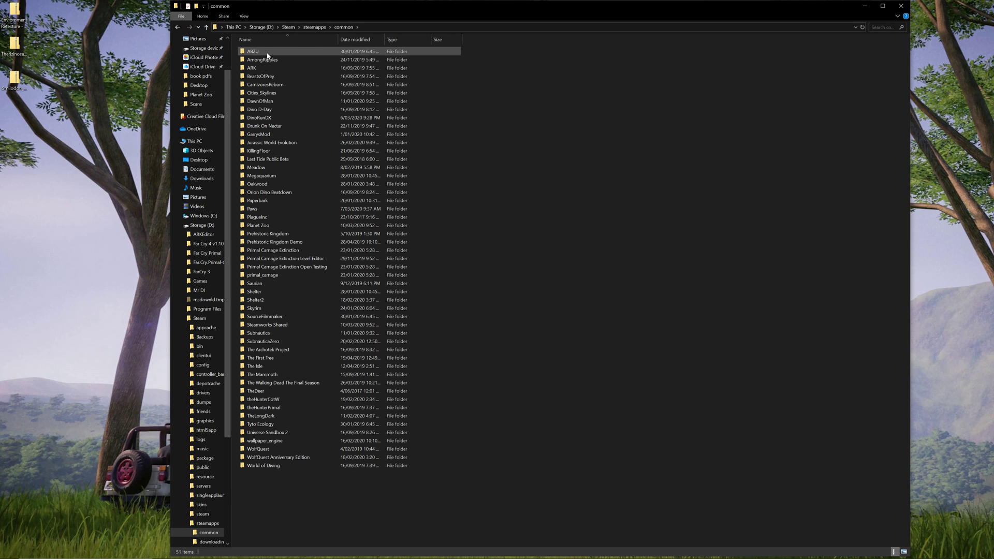
Open the Win64\ovldata folder inside the Jurassic World Evolution game folder.
{"action": "left_click", "coordinate": [282, 147]}
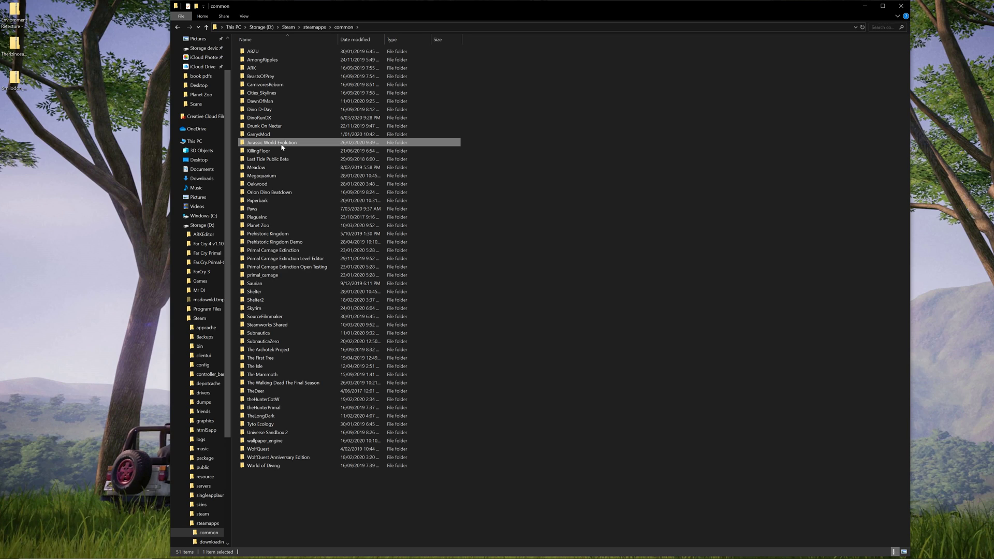
{"action": "double_click", "coordinate": [282, 147]}
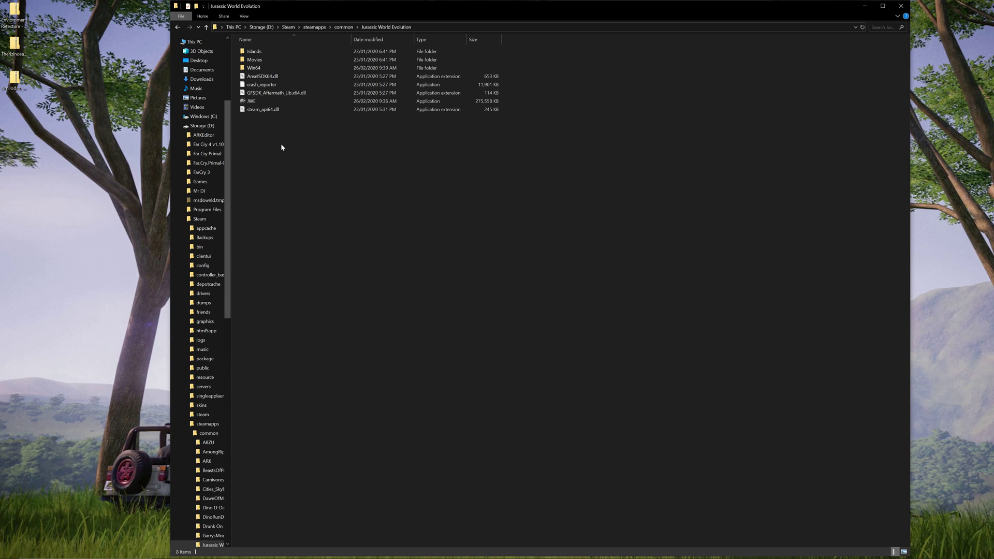
{"action": "double_click", "coordinate": [267, 67]}
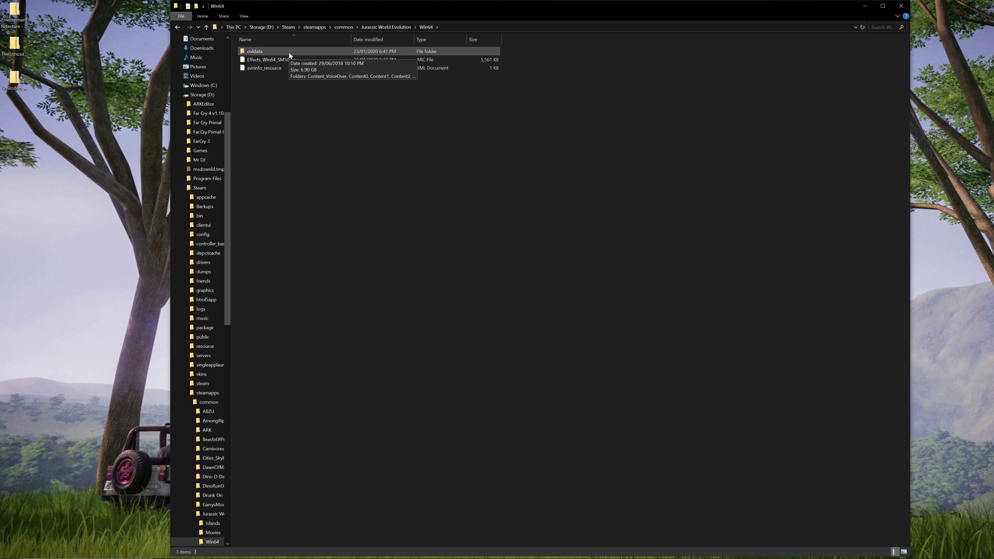
{"action": "double_click", "coordinate": [290, 55]}
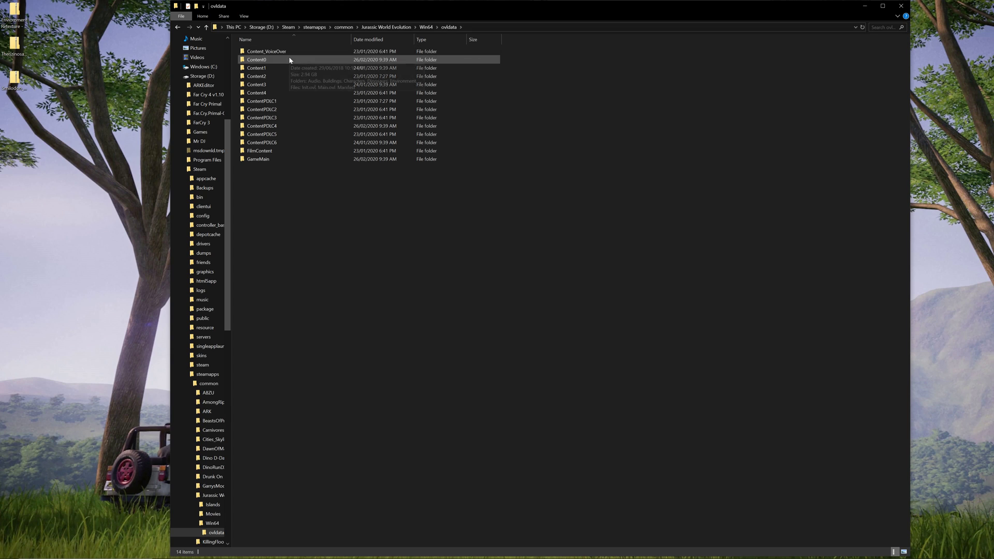
Inspect which dinosaurs the nested Dinosaurs folders of ContentPDLC1 contain, and return to the ovldata folder.
{"action": "double_click", "coordinate": [285, 102]}
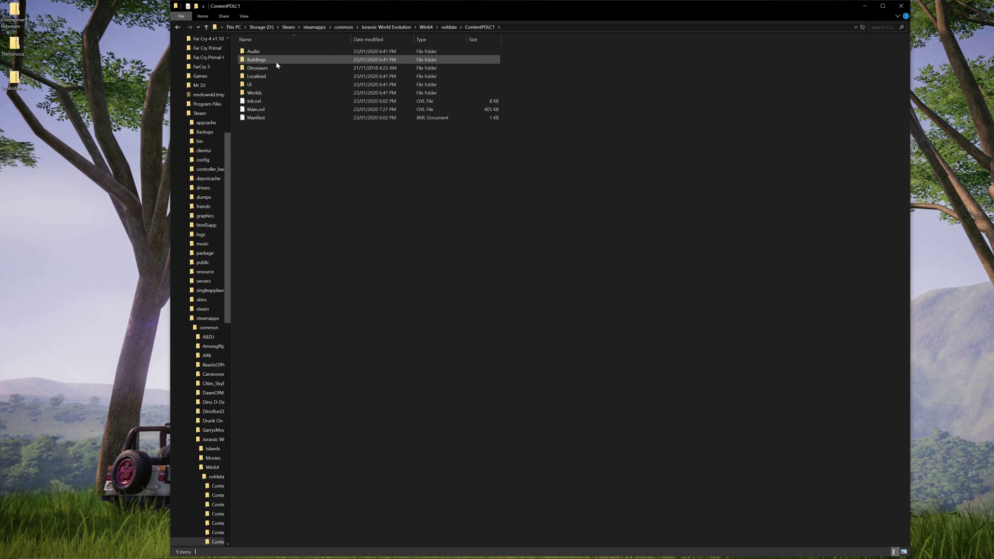
{"action": "double_click", "coordinate": [276, 72]}
{"action": "double_click", "coordinate": [269, 52]}
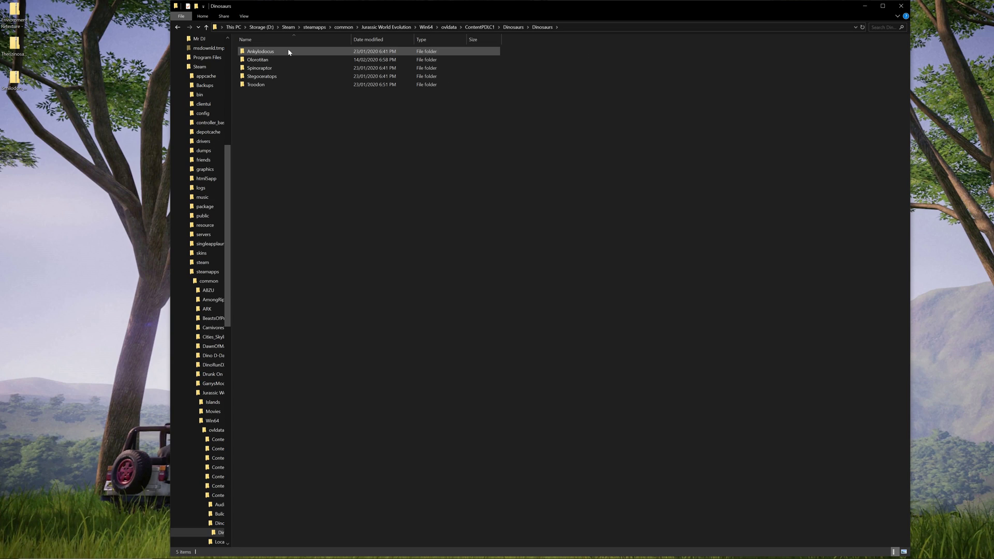
{"action": "left_click", "coordinate": [177, 27]}
{"action": "left_click", "coordinate": [177, 27]}
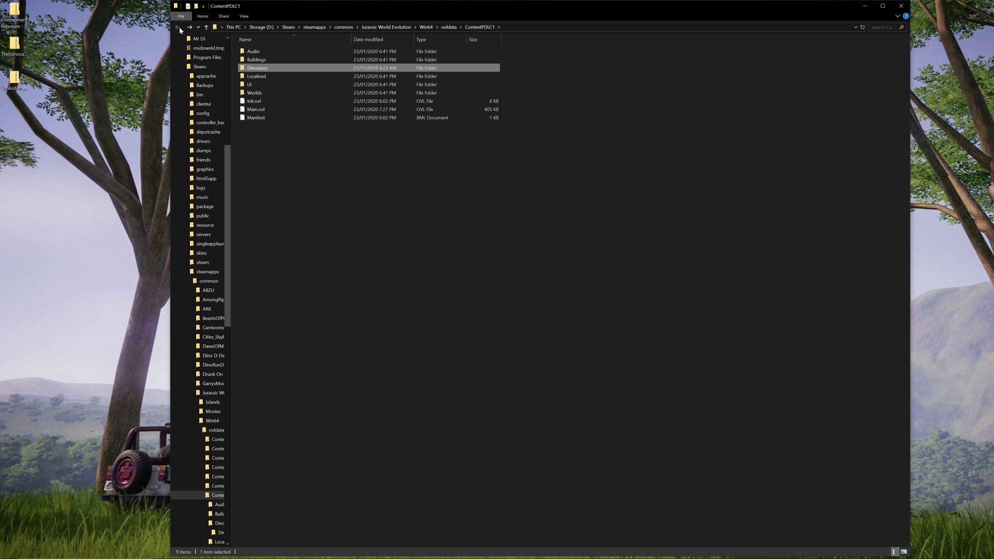
{"action": "left_click", "coordinate": [177, 27]}
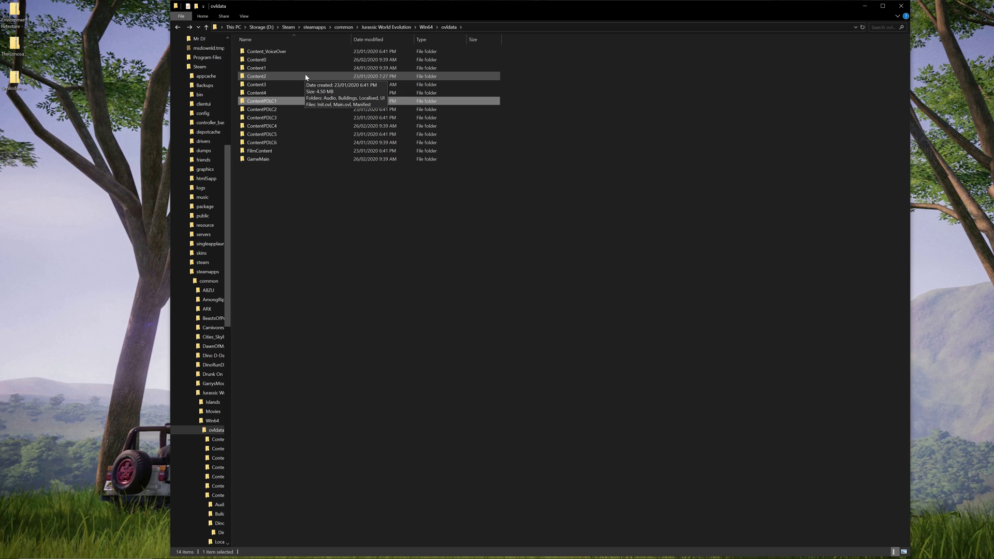
Inspect the Dinosaurs folder of ContentPDLC4 and return to the ovldata folder.
{"action": "double_click", "coordinate": [266, 126]}
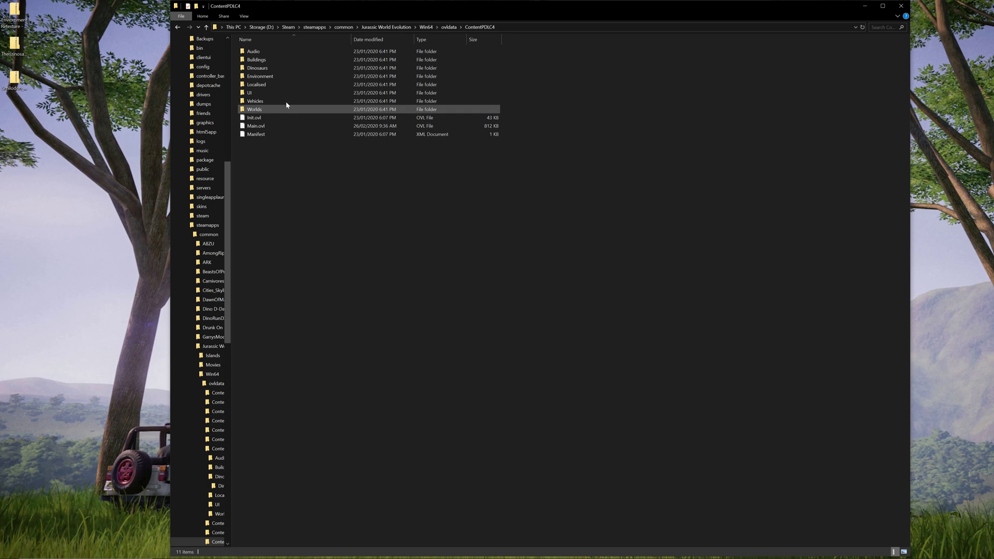
{"action": "double_click", "coordinate": [275, 68]}
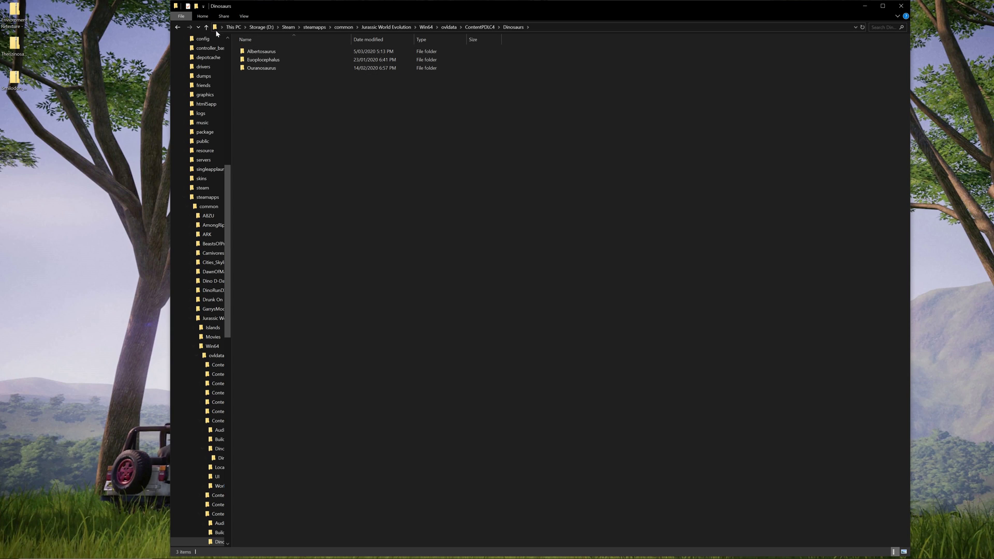
{"action": "left_click", "coordinate": [177, 27]}
{"action": "left_click", "coordinate": [178, 27]}
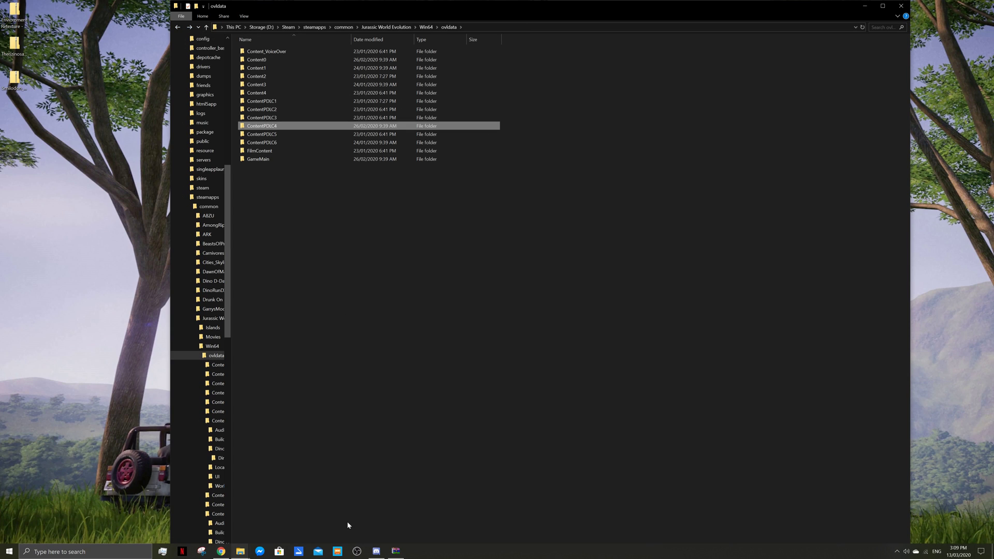
Check the files in the downloaded Parasaurolophus archive, and return the game folder window to steamapps\common.
{"action": "left_click", "coordinate": [396, 552]}
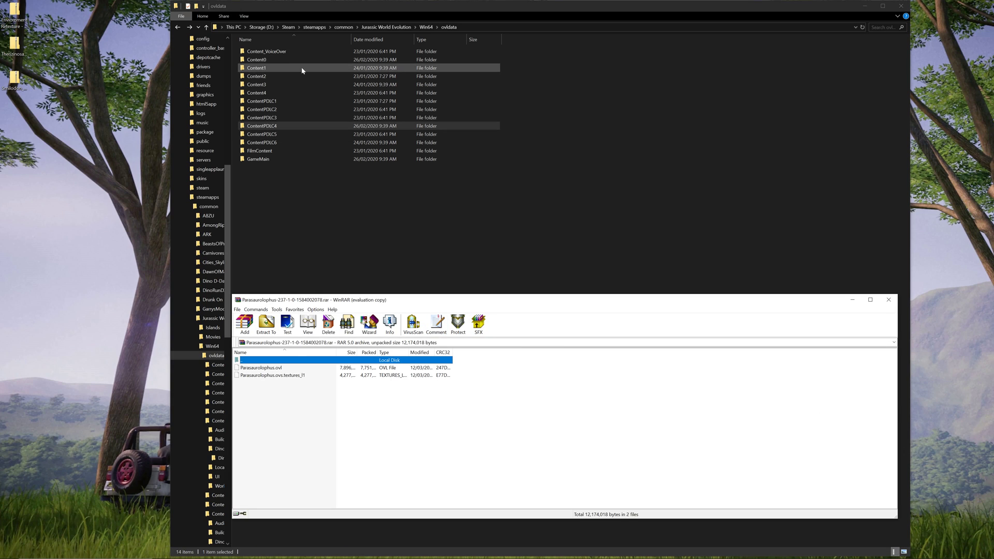
{"action": "left_click", "coordinate": [177, 27]}
{"action": "left_click", "coordinate": [177, 28]}
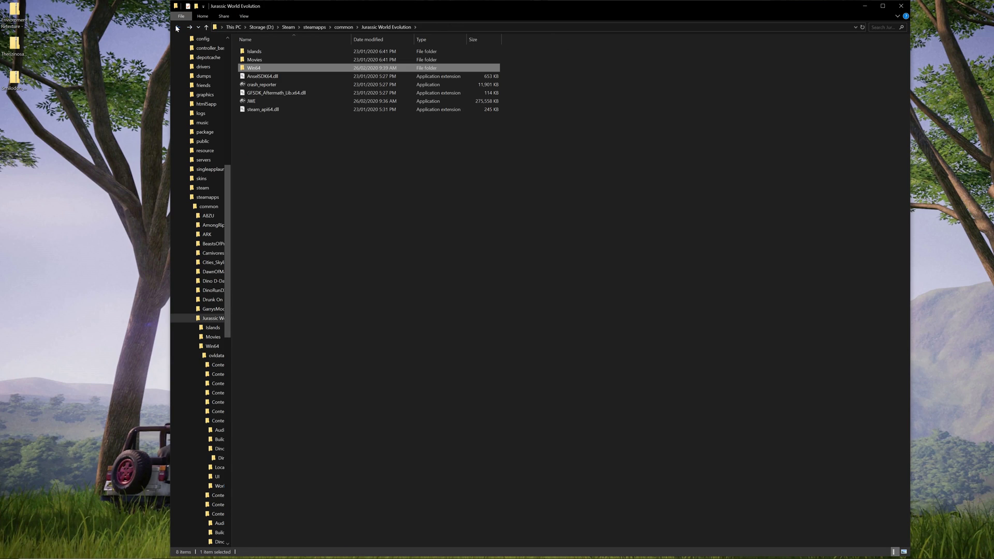
{"action": "left_click", "coordinate": [177, 28]}
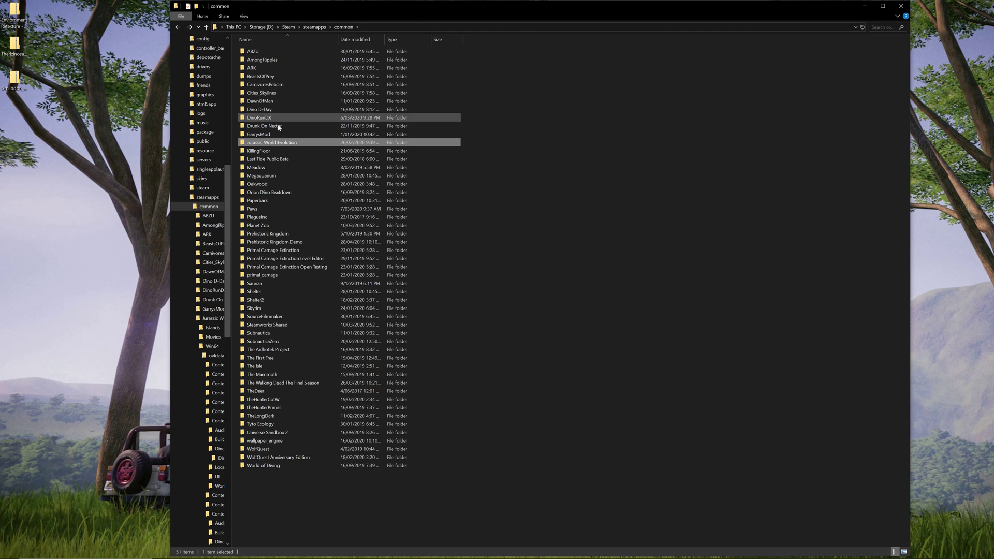
Open the Jurassic World Evolution\Win64\ovldata\Content0\Dinosaurs\Parasaurolophus folder.
{"action": "double_click", "coordinate": [275, 143]}
{"action": "double_click", "coordinate": [261, 69]}
{"action": "double_click", "coordinate": [281, 51]}
{"action": "double_click", "coordinate": [296, 61]}
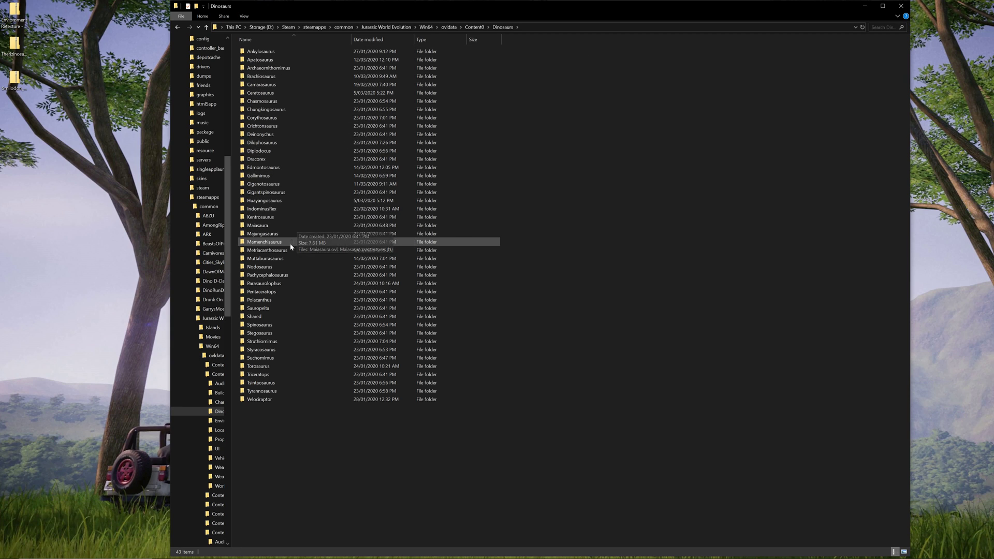
{"action": "double_click", "coordinate": [286, 283]}
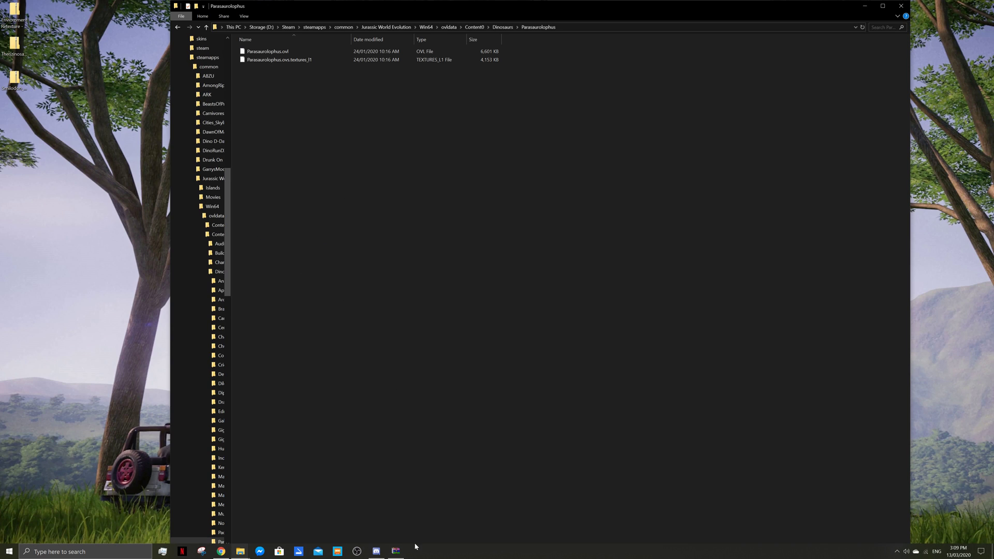
Move both mod files from the archive into the game's Parasaurolophus folder, replacing the existing files, and return to the Dinosaurs folder.
{"action": "left_click", "coordinate": [396, 551]}
{"action": "left_click_drag", "start_coordinate": [367, 424], "coordinate": [311, 141]}
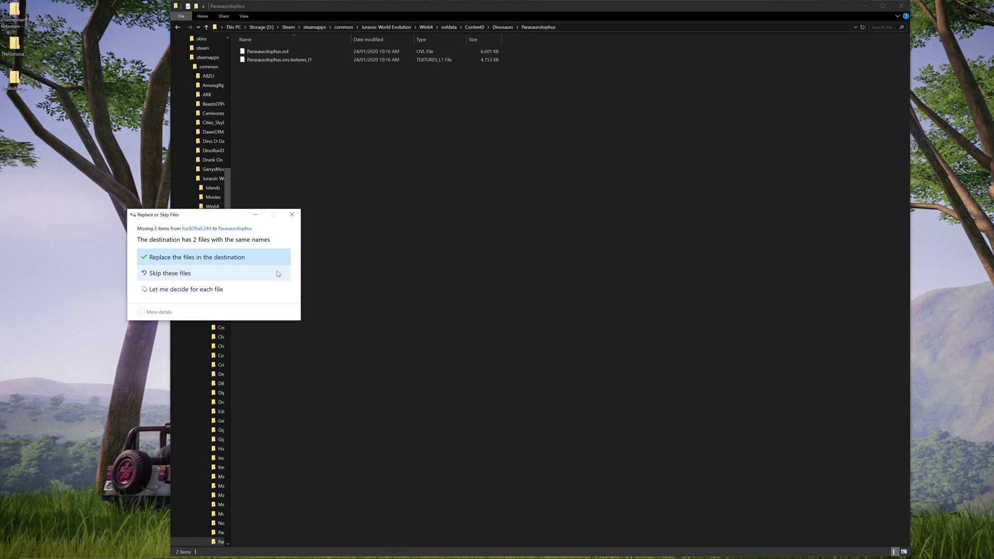
{"action": "left_click", "coordinate": [236, 257]}
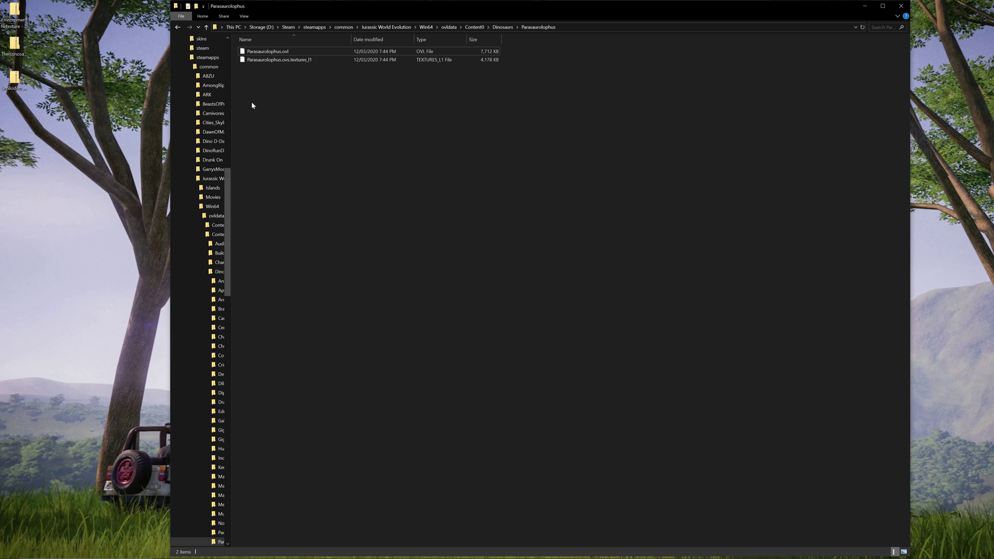
{"action": "left_click", "coordinate": [177, 27]}
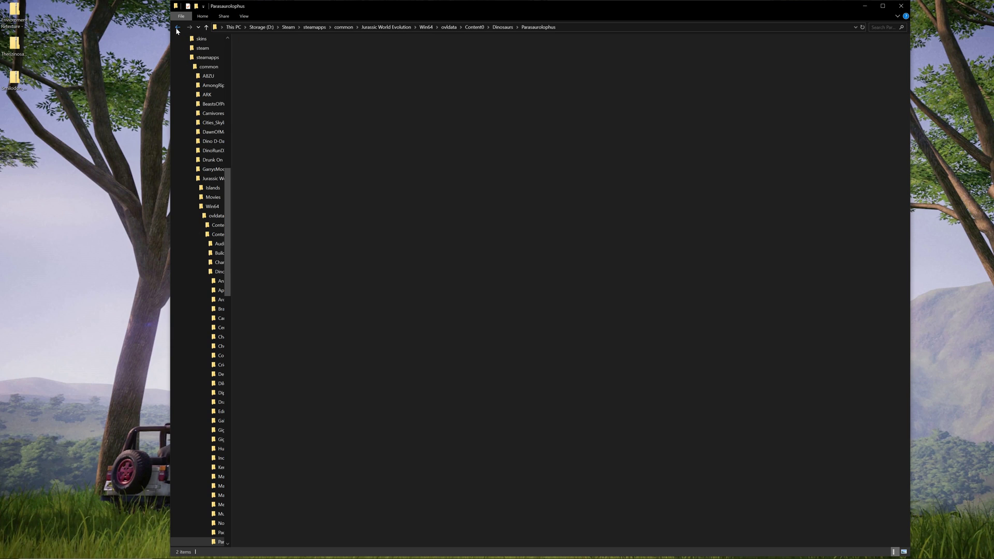
Open the desktop's Environment Retexture archive in a narrowed window beside the game folder window, and close the Parasaurolophus archive.
{"action": "double_click", "coordinate": [15, 15]}
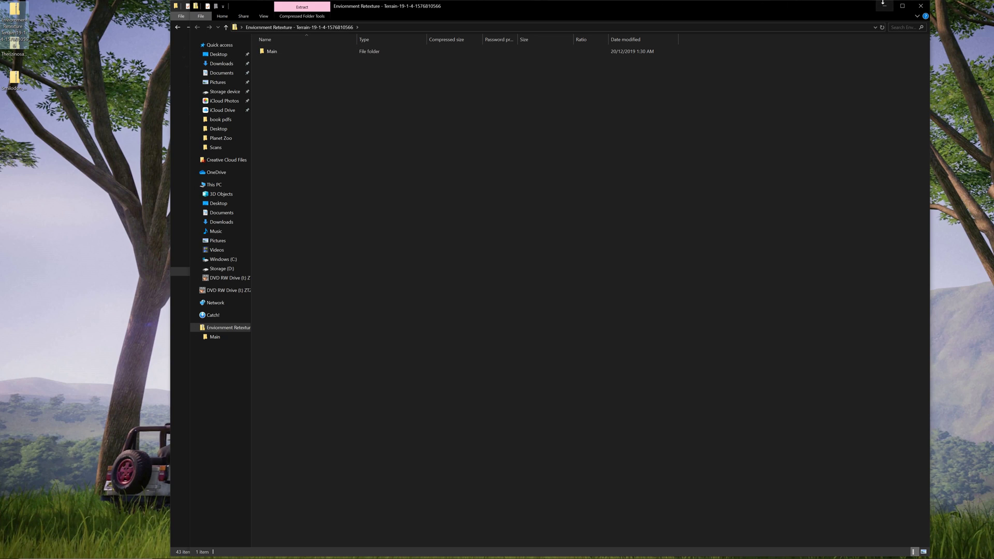
{"action": "left_click_drag", "start_coordinate": [884, 2], "coordinate": [829, 288]}
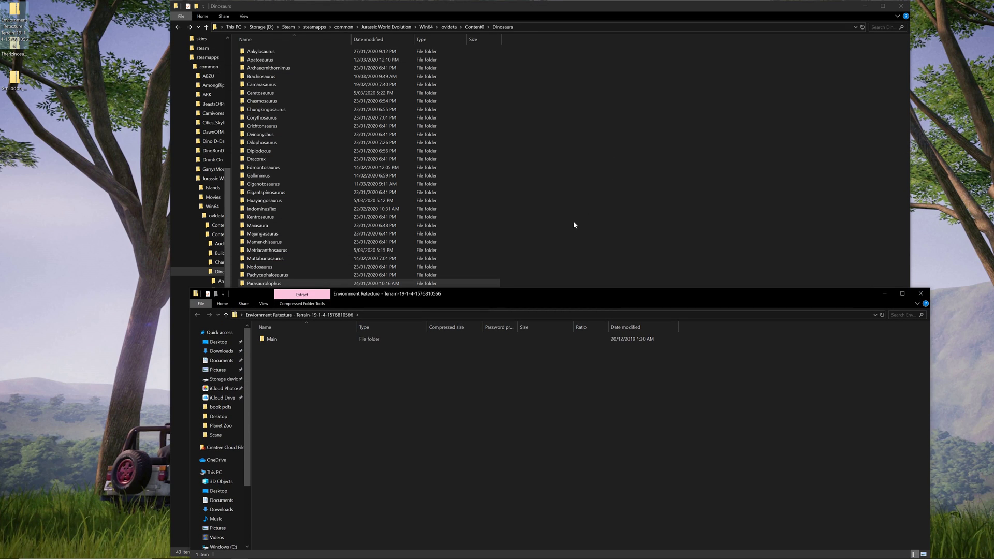
{"action": "left_click_drag", "start_coordinate": [714, 7], "coordinate": [594, 10]}
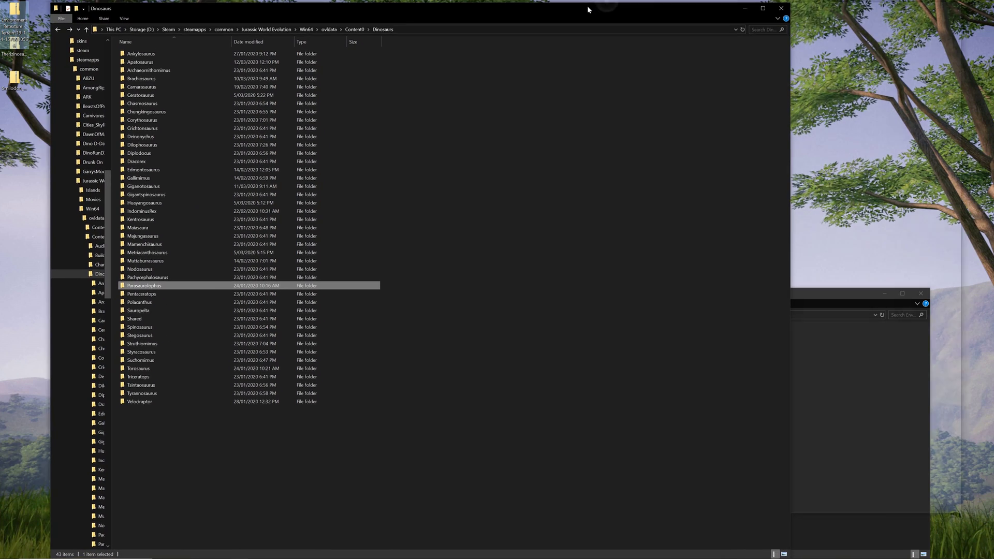
{"action": "left_click", "coordinate": [881, 350]}
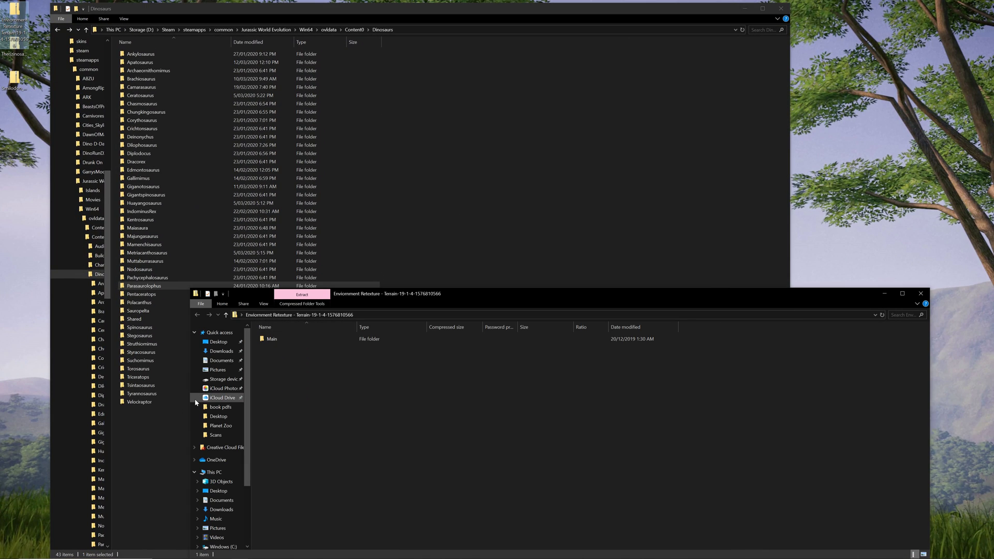
{"action": "left_click_drag", "start_coordinate": [188, 398], "coordinate": [704, 446]}
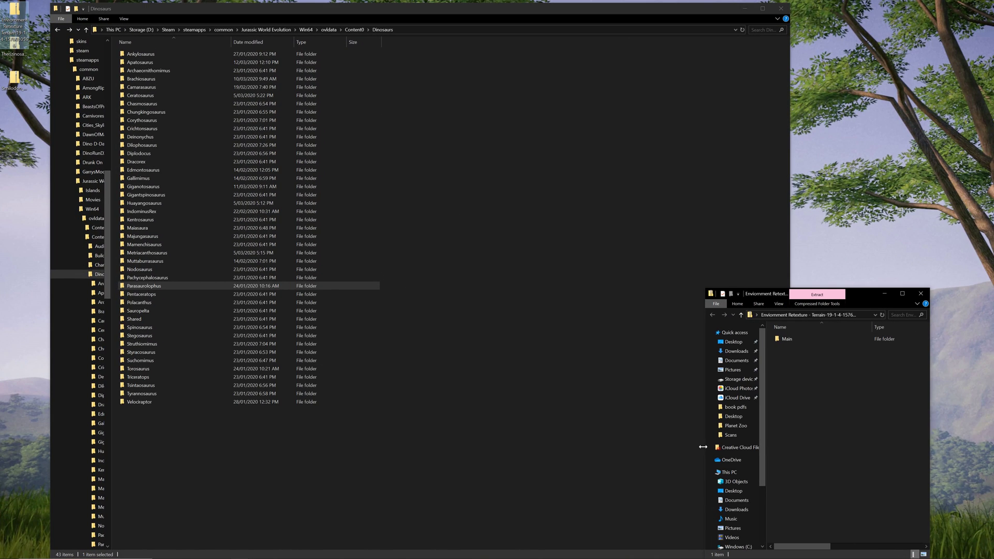
{"action": "left_click_drag", "start_coordinate": [869, 293], "coordinate": [917, 44]}
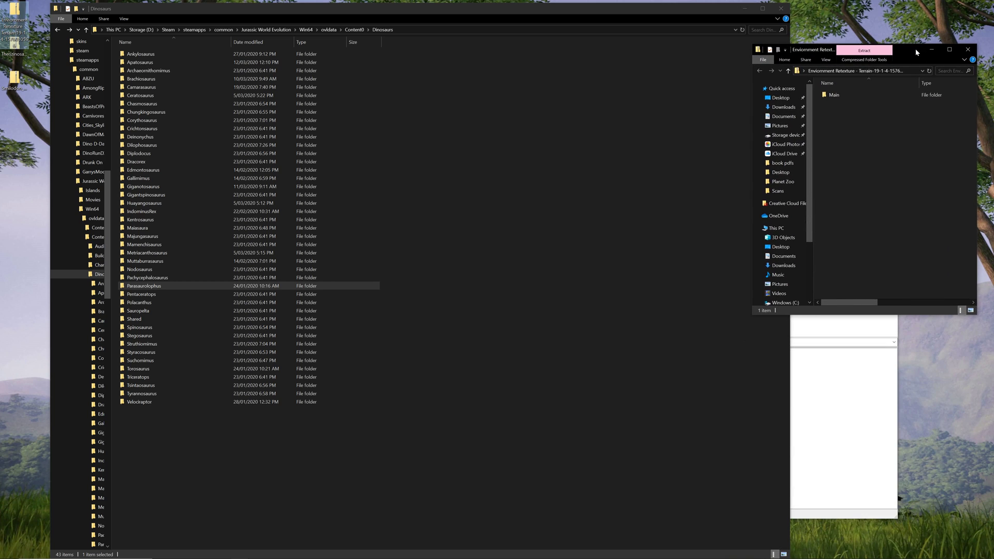
{"action": "left_click", "coordinate": [854, 456]}
{"action": "left_click", "coordinate": [888, 299]}
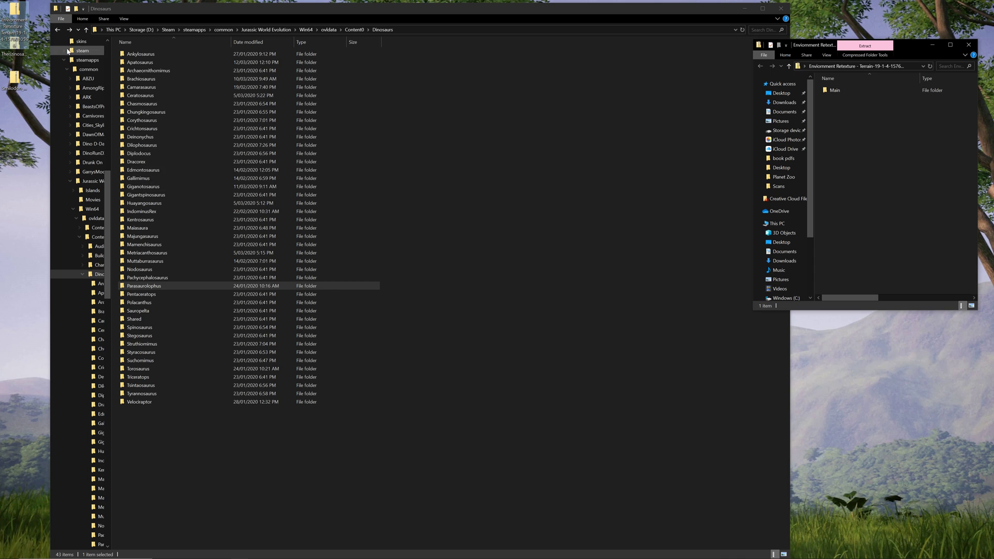
Show the game's Content0 folder alongside the retexture archive's Main\Alternate Rock prop Texture\ovldata\Content0 folder.
{"action": "left_click", "coordinate": [58, 30]}
{"action": "left_click", "coordinate": [834, 90]}
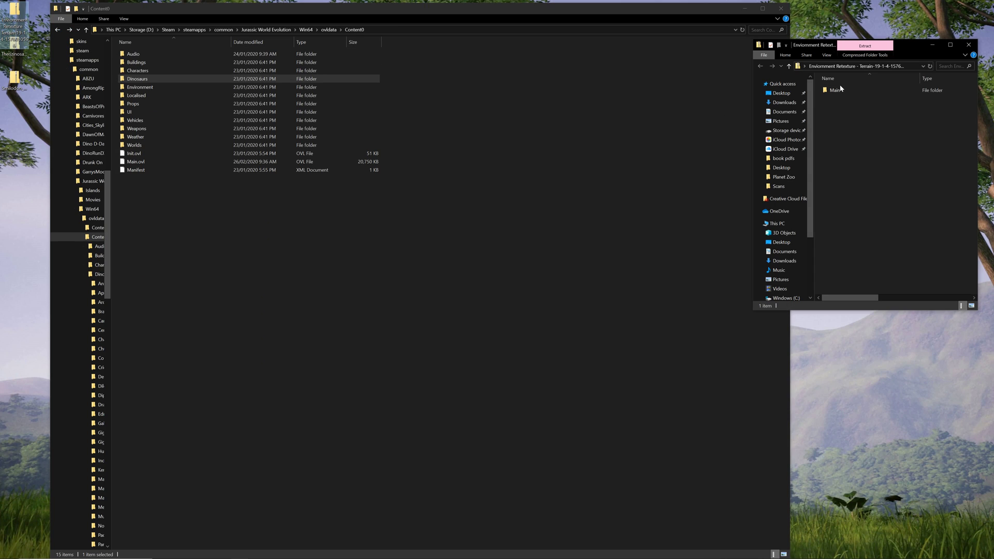
{"action": "double_click", "coordinate": [834, 91]}
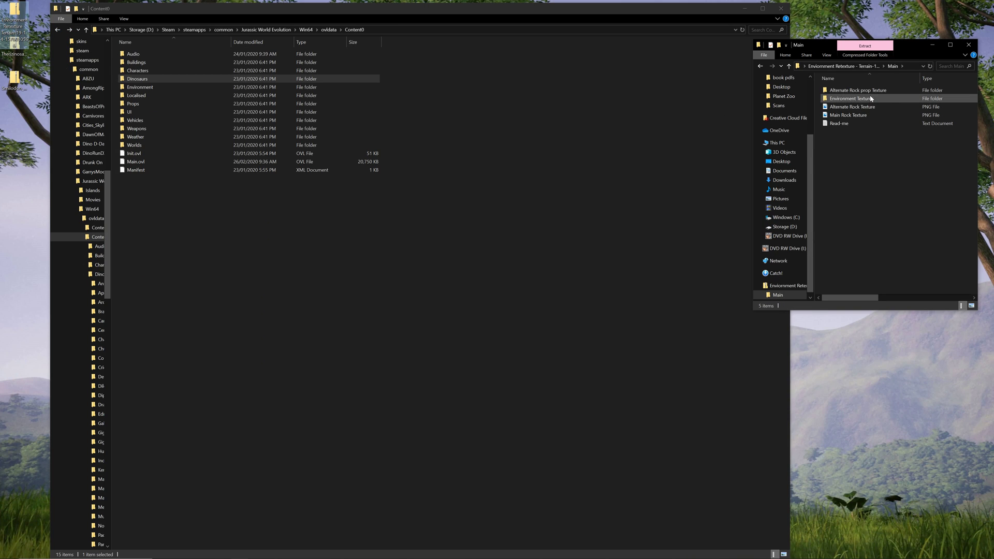
{"action": "double_click", "coordinate": [872, 91]}
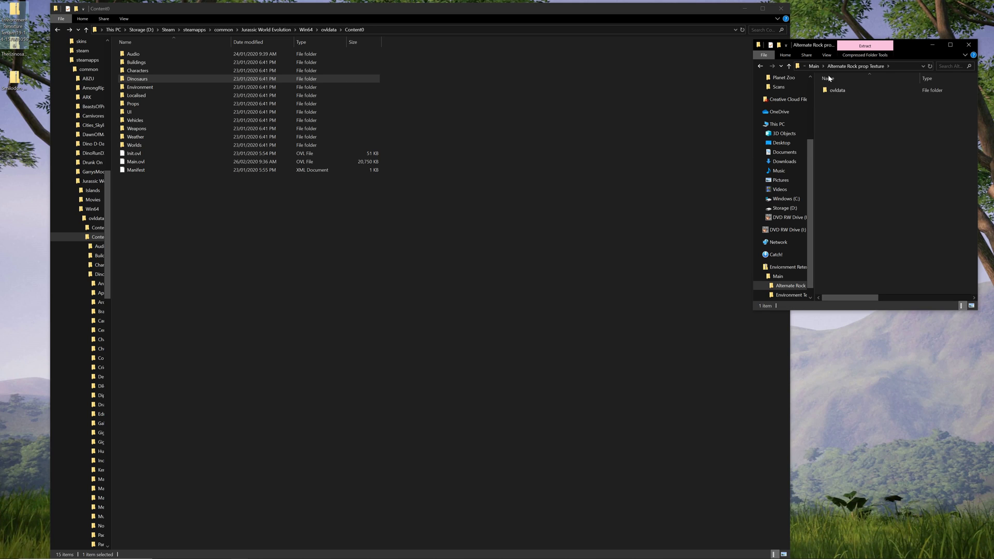
{"action": "double_click", "coordinate": [908, 92]}
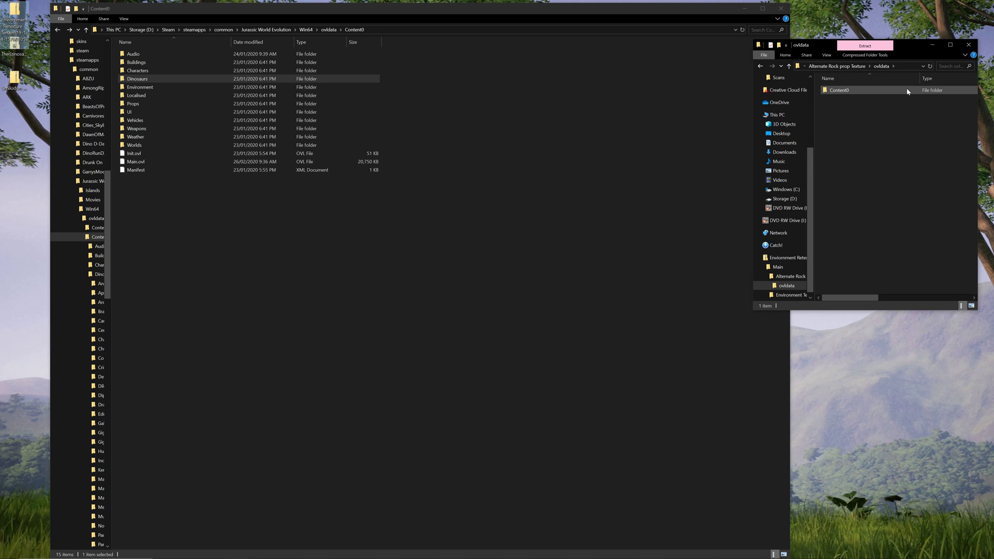
{"action": "double_click", "coordinate": [908, 91]}
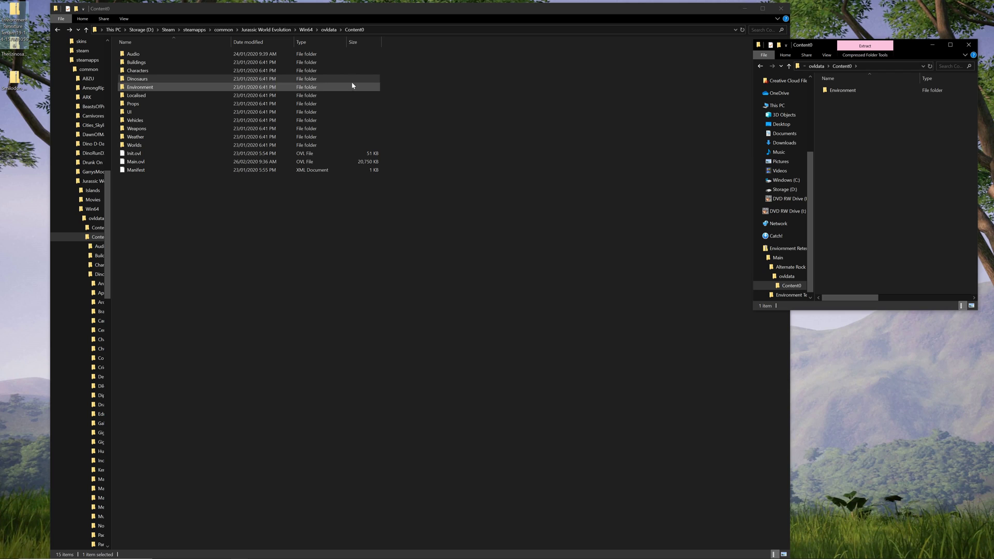
Follow the matching Environment\Terrain\DeciduousTerrain path in both the game folder and the retexture archive to compare their files.
{"action": "double_click", "coordinate": [213, 88]}
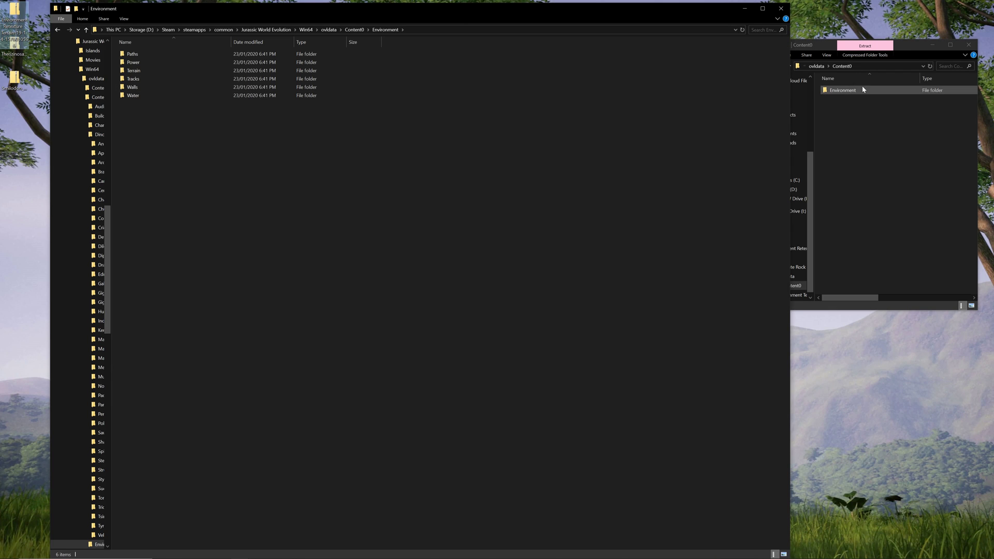
{"action": "double_click", "coordinate": [850, 91]}
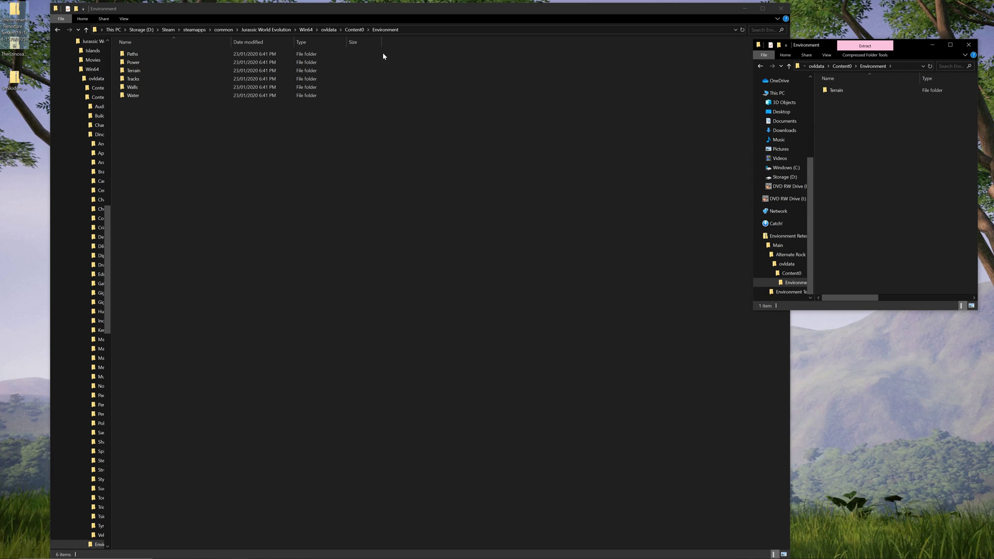
{"action": "double_click", "coordinate": [176, 70]}
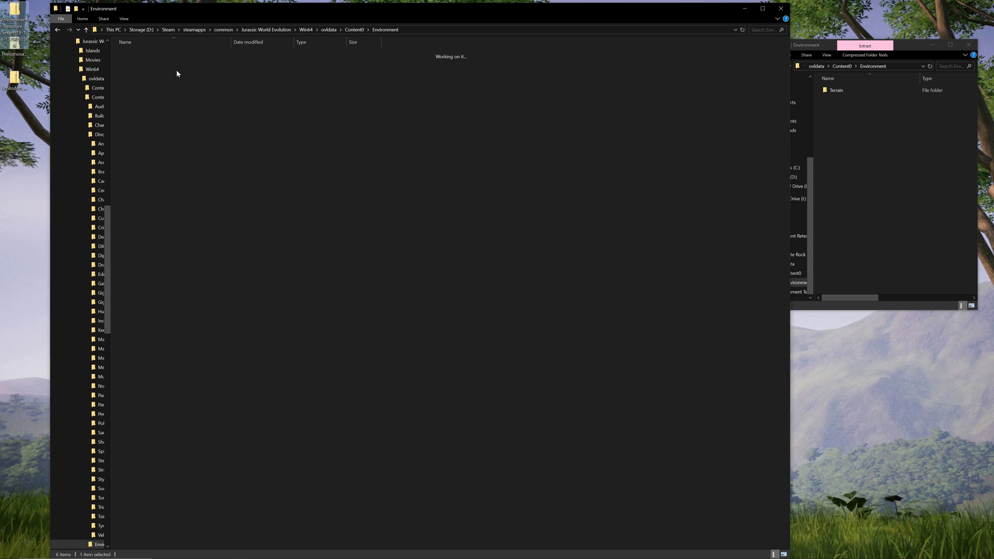
{"action": "double_click", "coordinate": [897, 91]}
{"action": "double_click", "coordinate": [875, 91]}
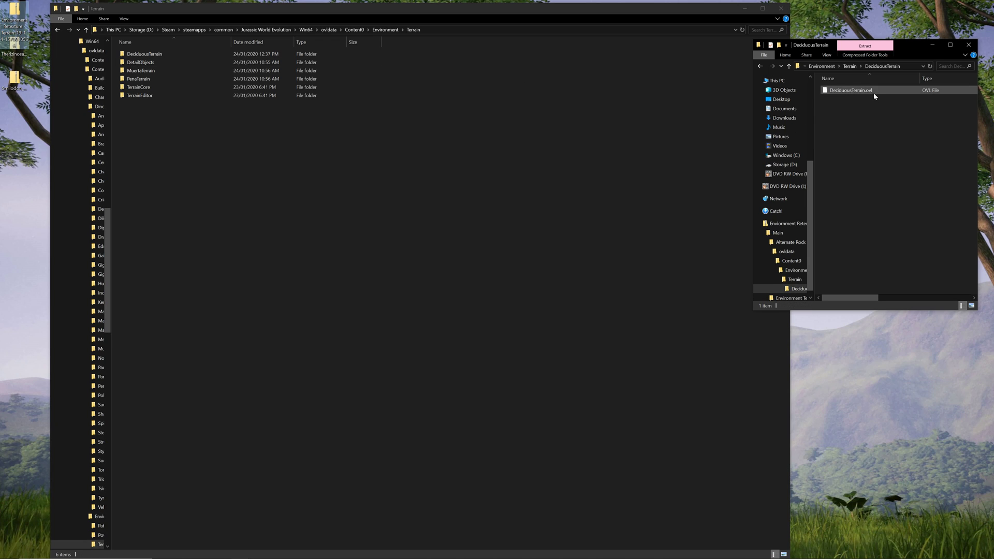
{"action": "left_click", "coordinate": [174, 54]}
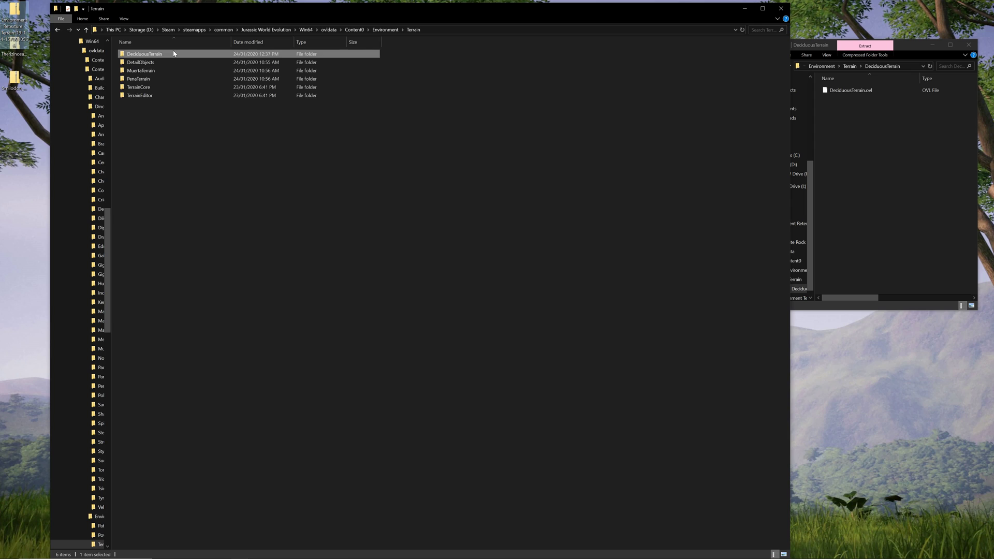
{"action": "double_click", "coordinate": [174, 54]}
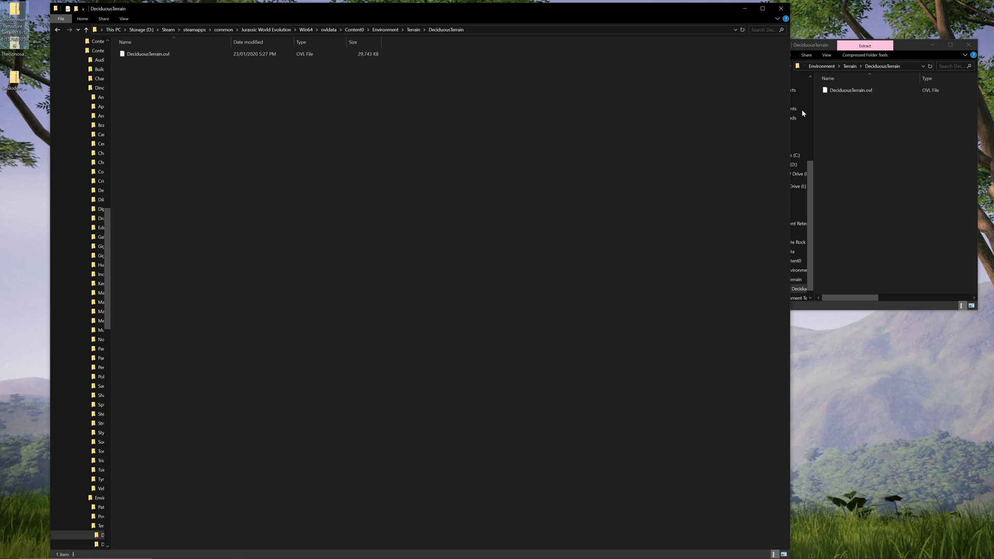
{"action": "left_click", "coordinate": [885, 162]}
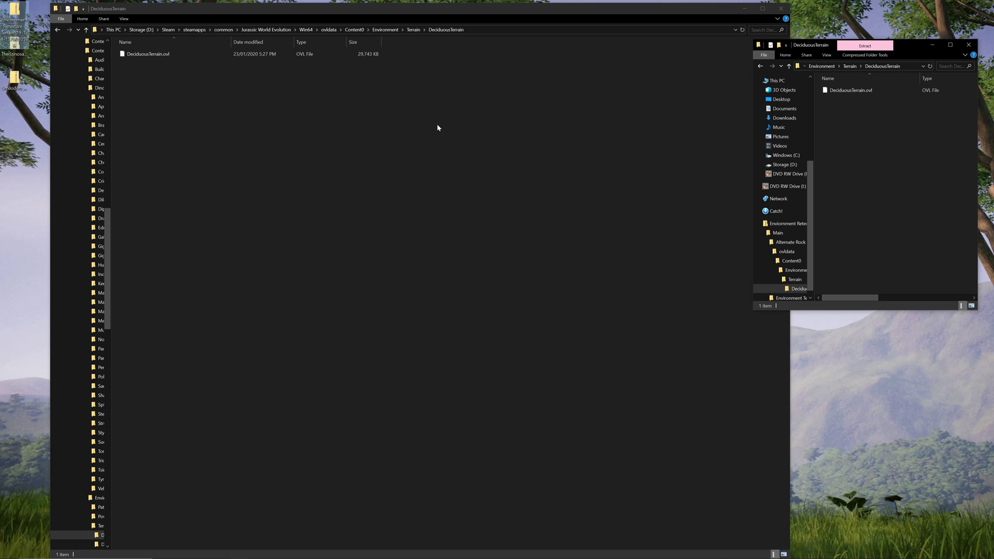
Return the retexture archive to its Environment folder and the game folder window to ovldata.
{"action": "left_click", "coordinate": [762, 66]}
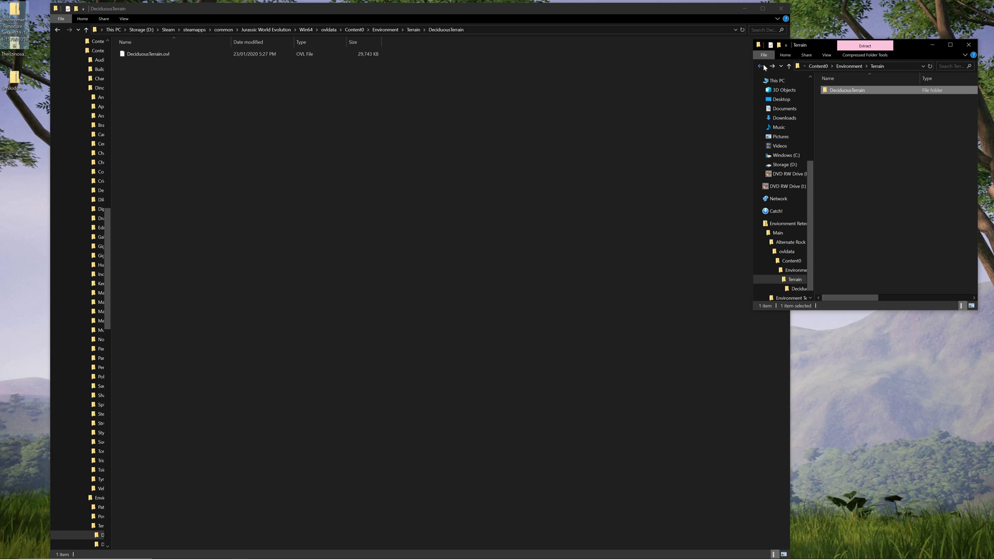
{"action": "left_click", "coordinate": [762, 67]}
{"action": "left_click", "coordinate": [57, 31]}
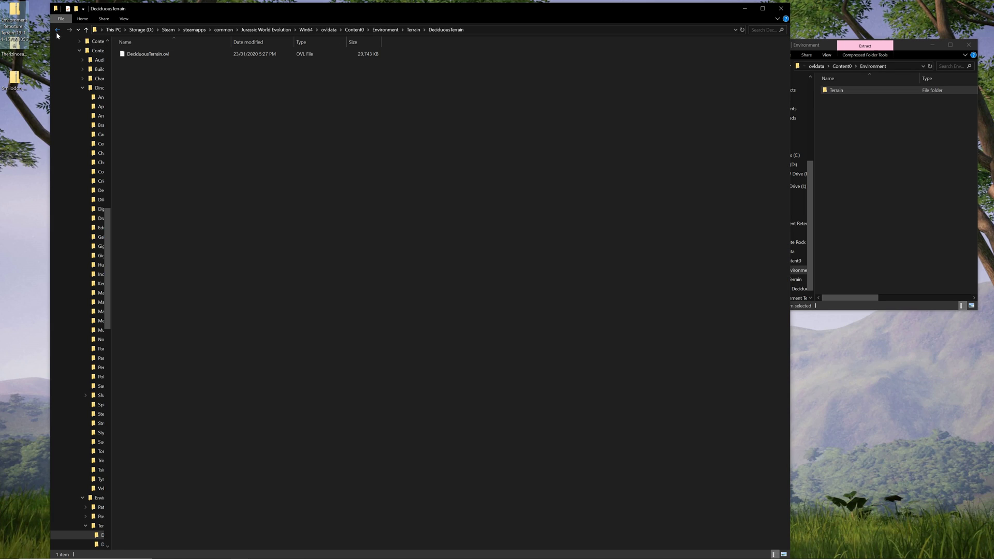
{"action": "left_click", "coordinate": [57, 30]}
{"action": "left_click", "coordinate": [57, 30]}
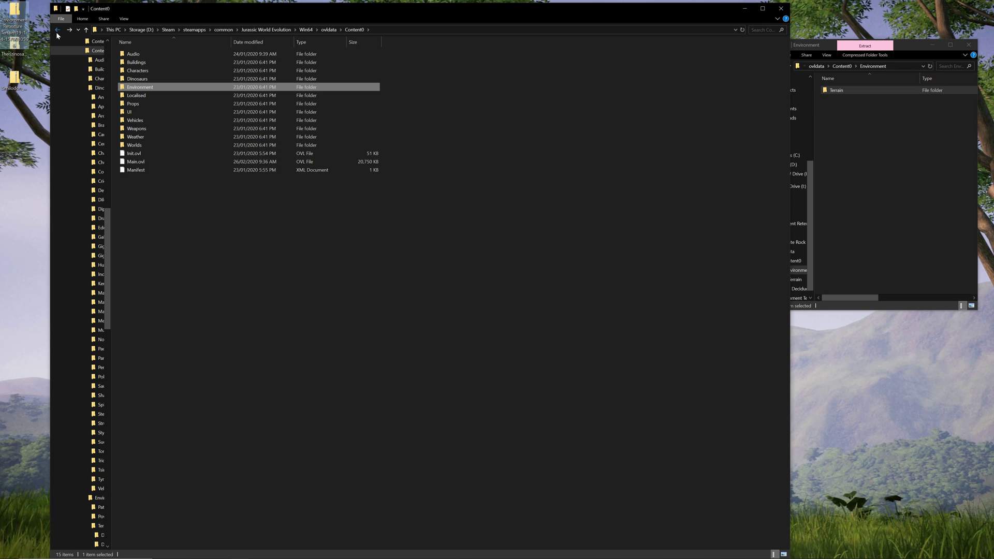
{"action": "left_click", "coordinate": [56, 32]}
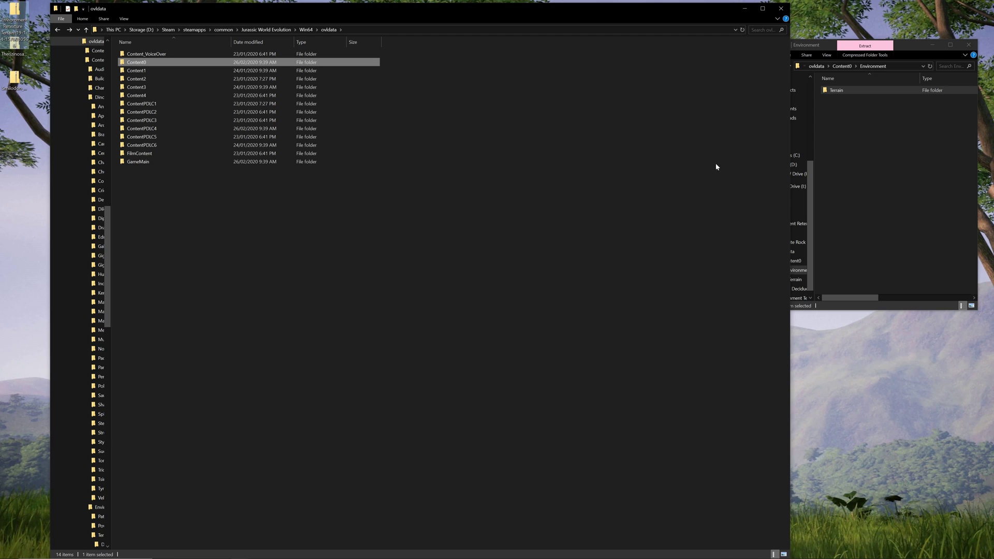
Open the Therizinosaurus mod archive from the desktop, inspect its Therizinosaurus_Model folder, and return to the archive's root.
{"action": "left_click", "coordinate": [890, 155]}
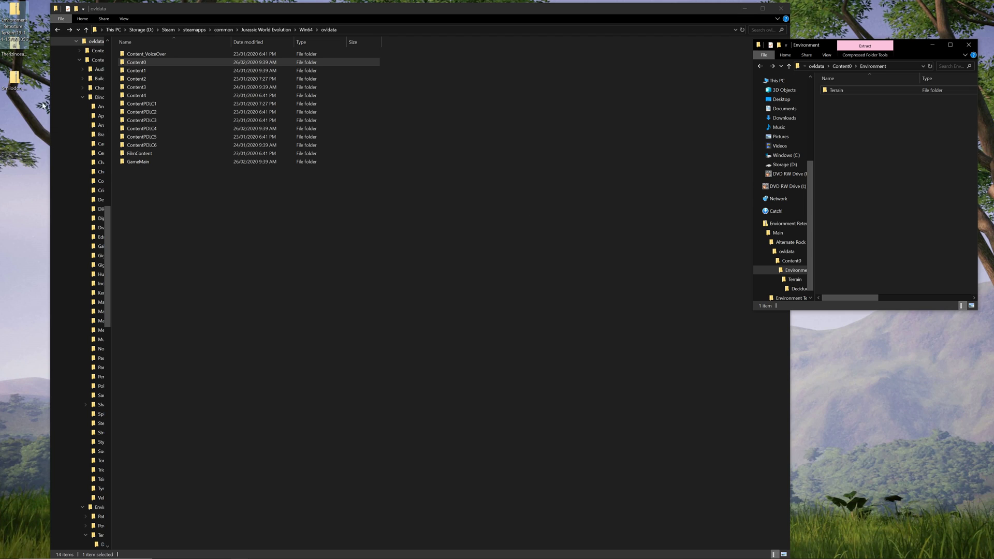
{"action": "double_click", "coordinate": [14, 44]}
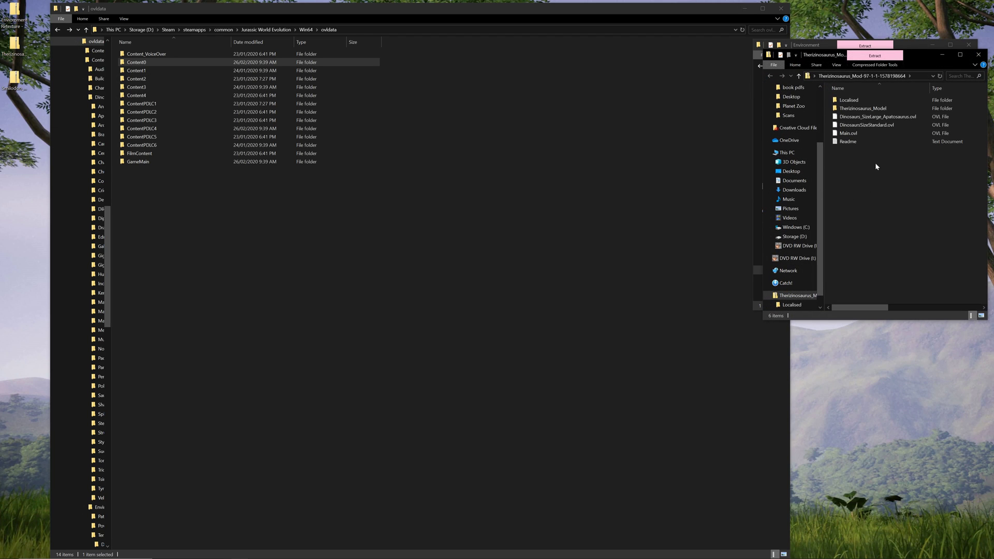
{"action": "double_click", "coordinate": [880, 110]}
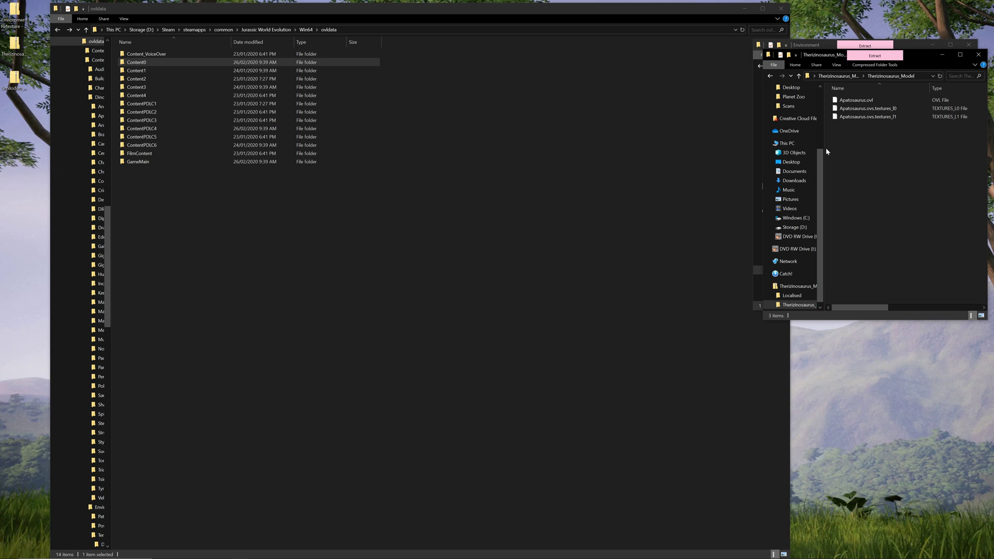
{"action": "left_click", "coordinate": [769, 76]}
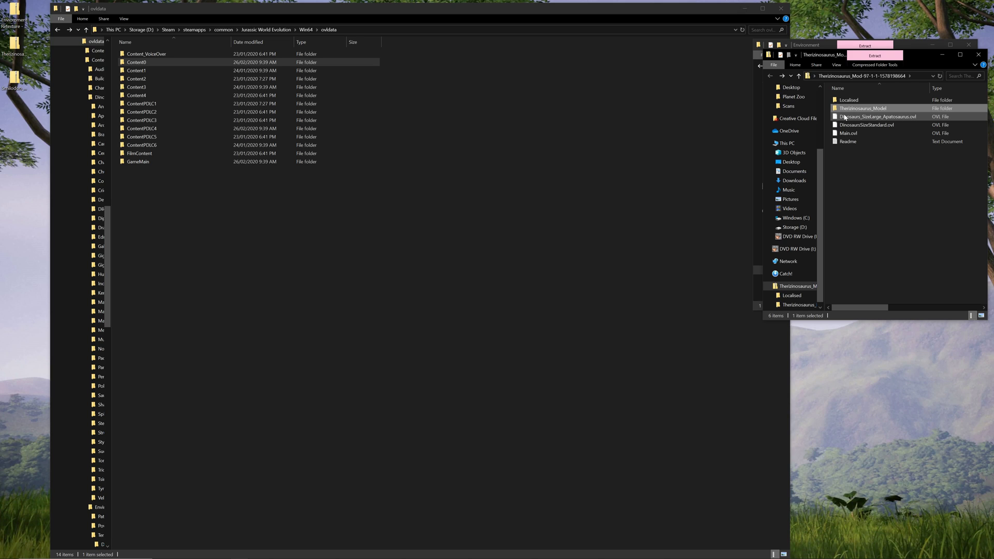
Show the game's Content0\UI\Icons\Dinosaurs_SizeLarge_Apatosaurus folder that matches the mod's Apatosaurus icon file, and return to Icons.
{"action": "double_click", "coordinate": [175, 64]}
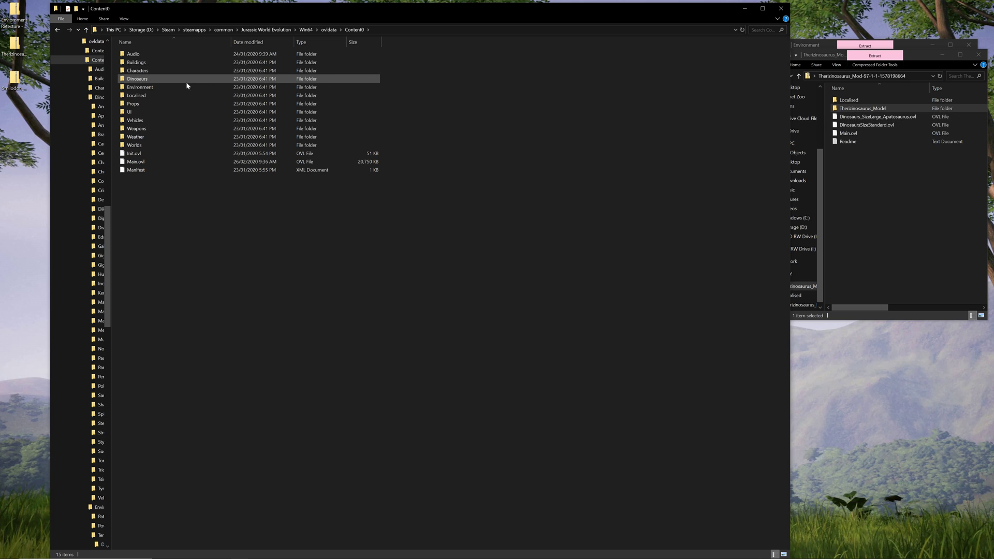
{"action": "double_click", "coordinate": [173, 113]}
{"action": "double_click", "coordinate": [157, 53]}
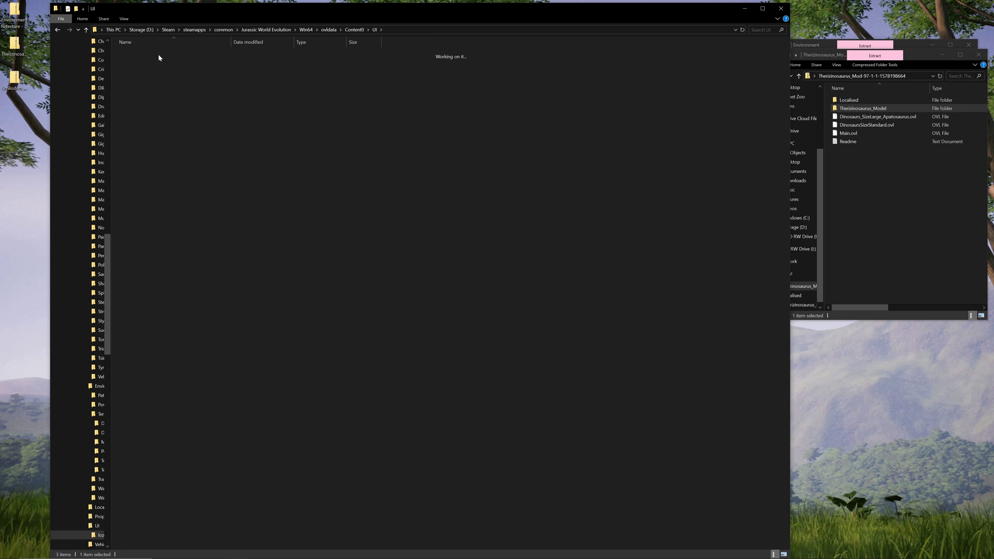
{"action": "scroll", "coordinate": [252, 71], "scroll_direction": "down", "scroll_amount": 3}
{"action": "scroll", "coordinate": [253, 72], "scroll_direction": "down", "scroll_amount": 12}
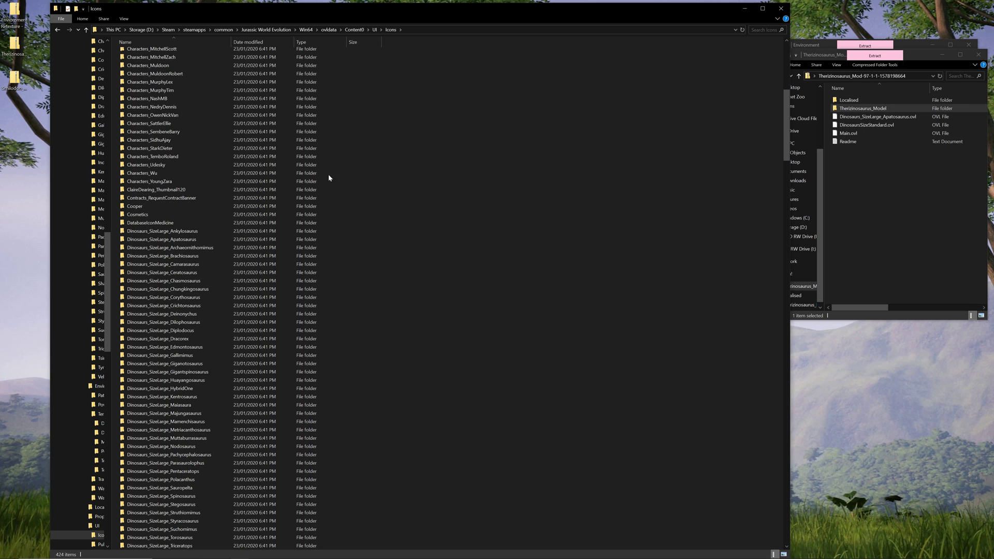
{"action": "double_click", "coordinate": [209, 239]}
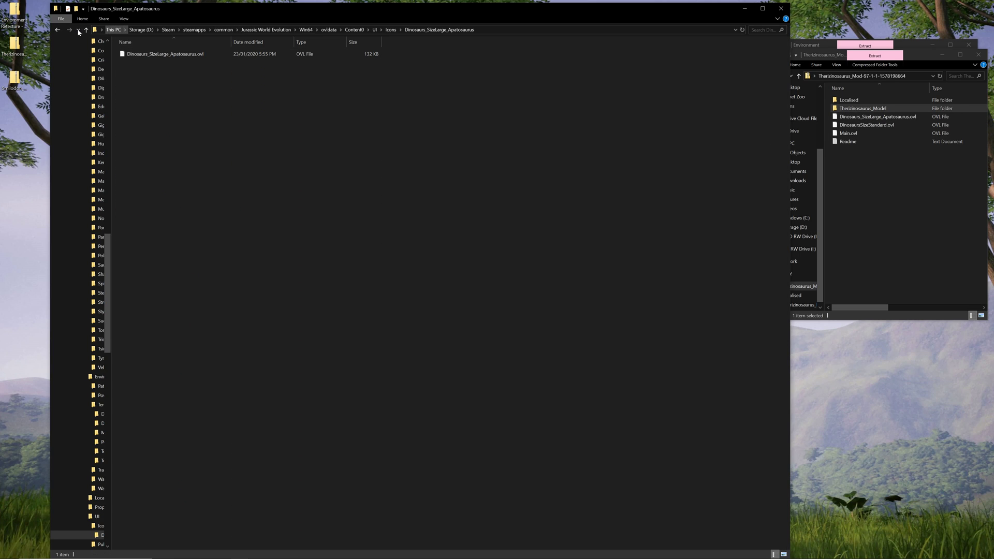
{"action": "left_click", "coordinate": [57, 30]}
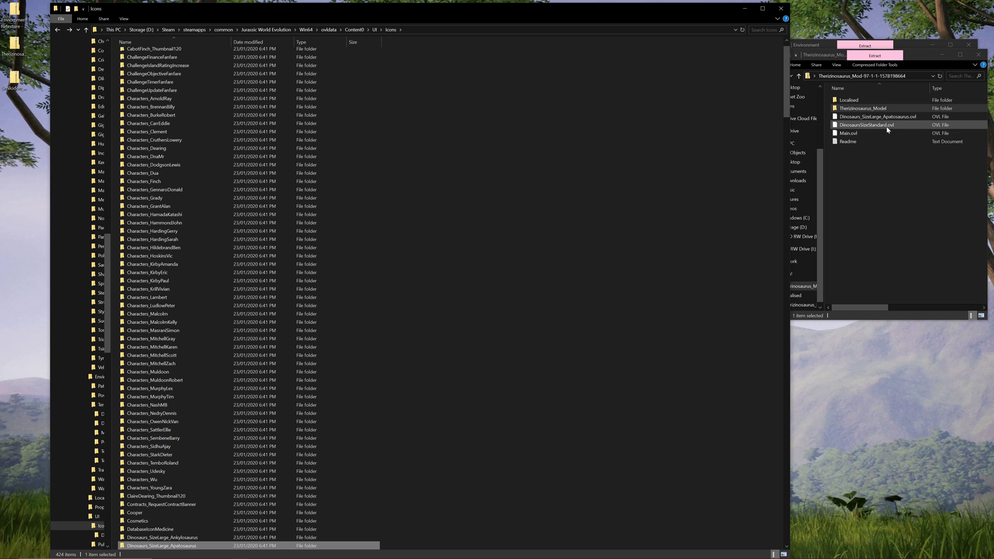
Open the DinosaursSizeStandard folder inside Icons to show where the mod's DinosaursSizeStandard.ovl file belongs.
{"action": "scroll", "coordinate": [231, 223], "scroll_direction": "down", "scroll_amount": 9}
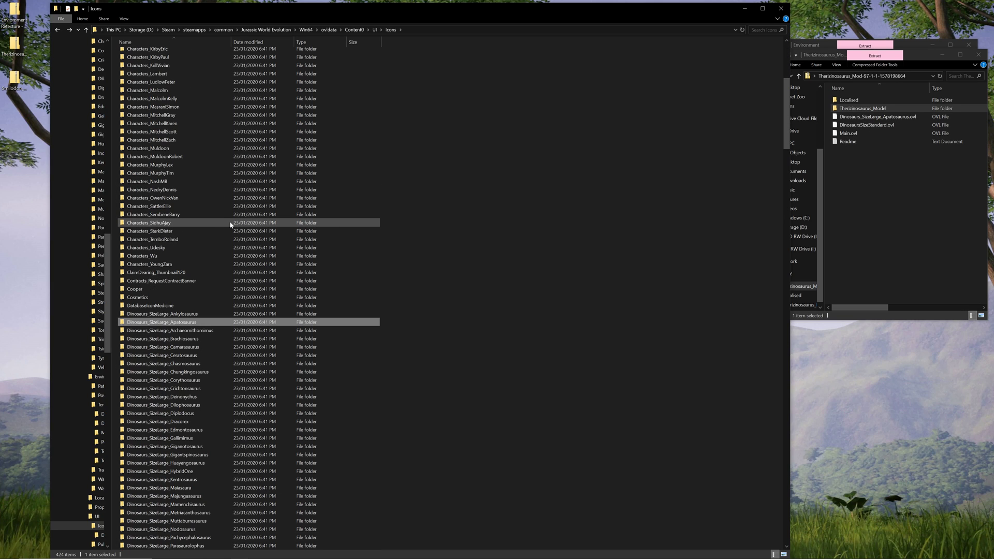
{"action": "scroll", "coordinate": [242, 223], "scroll_direction": "down", "scroll_amount": 8}
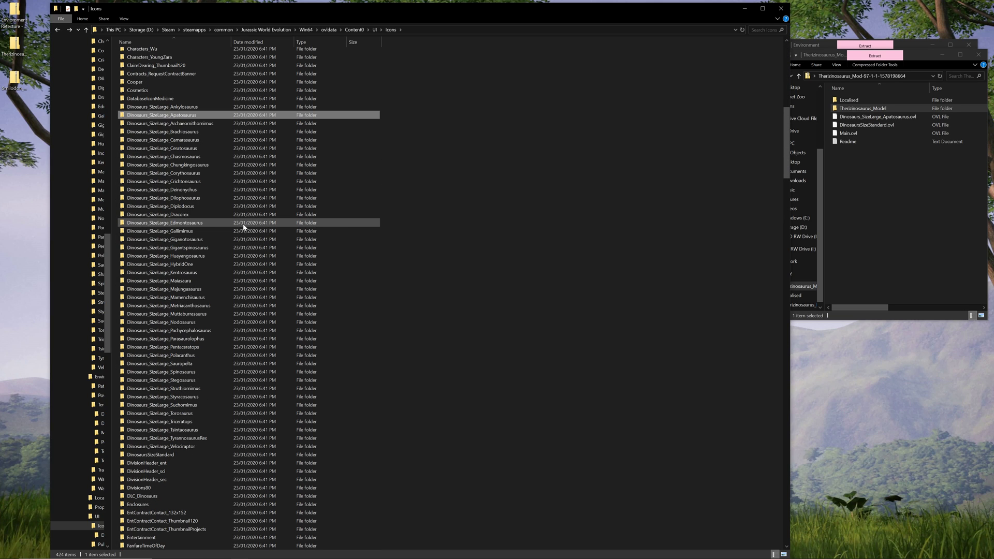
{"action": "double_click", "coordinate": [178, 456]}
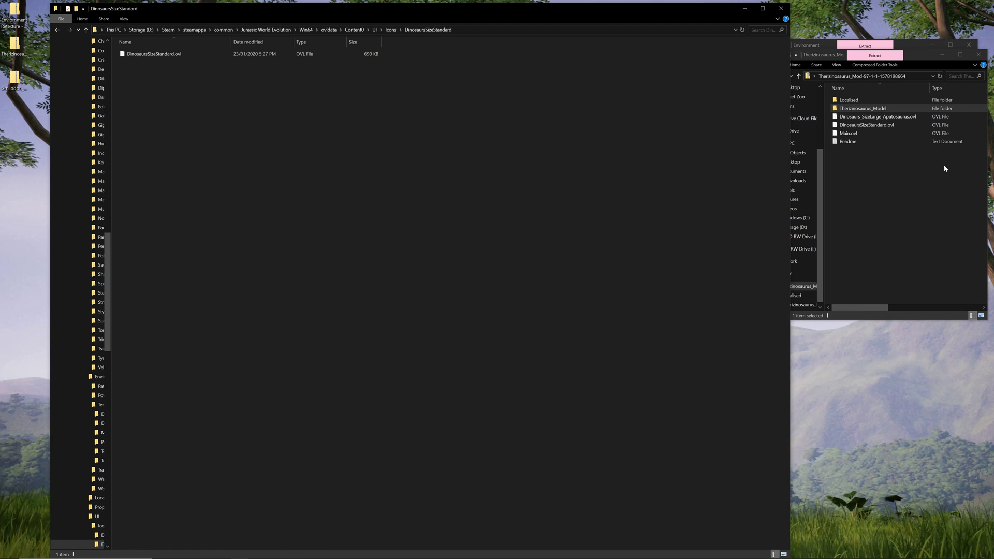
Return the game folder window to Content0 and close the Therizinosaurus and retexture archive windows.
{"action": "left_click", "coordinate": [58, 30]}
{"action": "left_click", "coordinate": [57, 30]}
{"action": "left_click", "coordinate": [57, 30]}
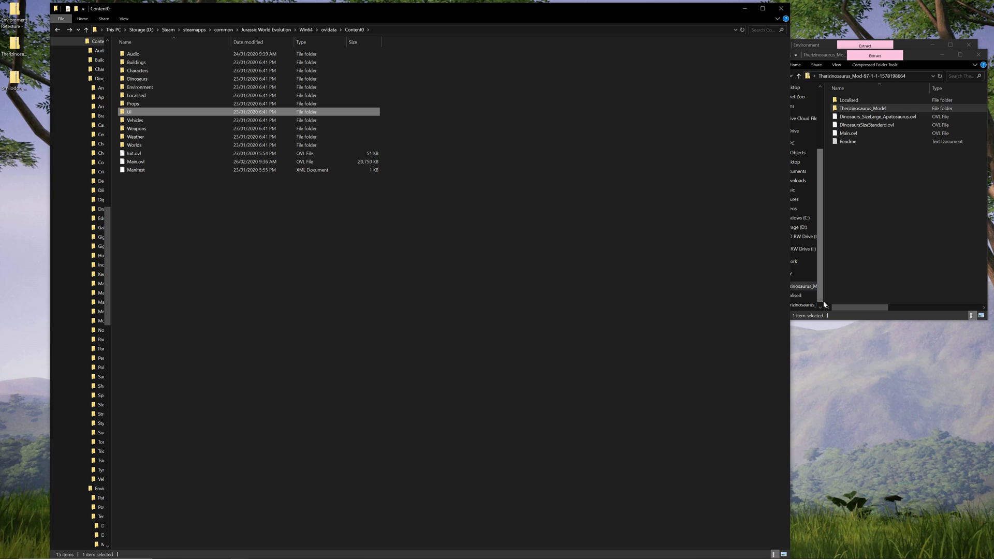
{"action": "left_click", "coordinate": [974, 56]}
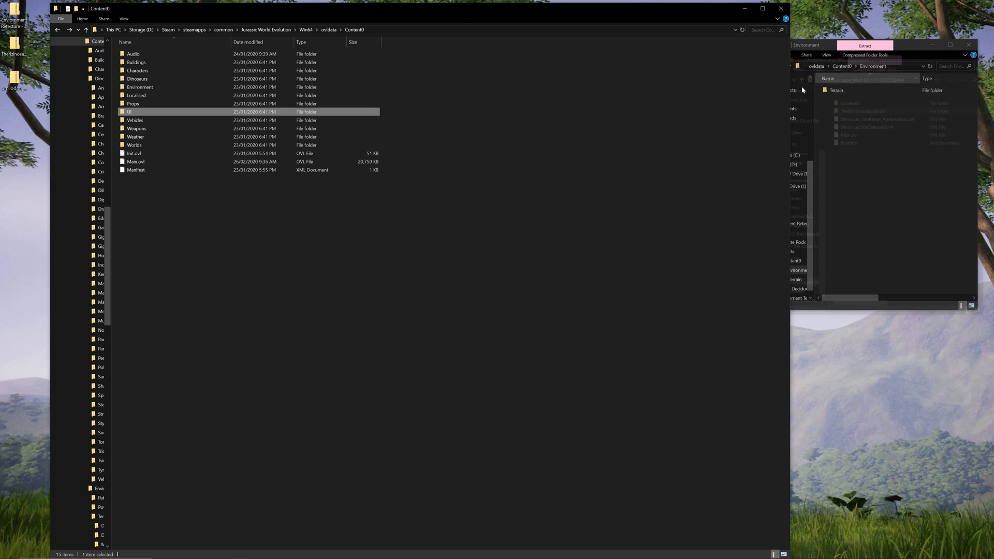
{"action": "left_click", "coordinate": [970, 45]}
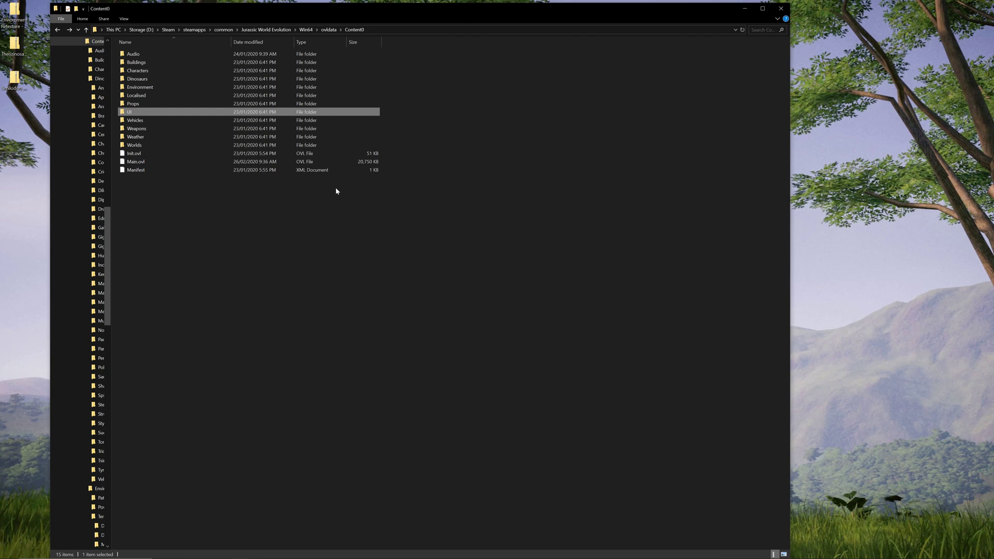
Go to Steam's common folder and open Planet Zoo's win64\ovldata\Content0 folder.
{"action": "left_click", "coordinate": [224, 30]}
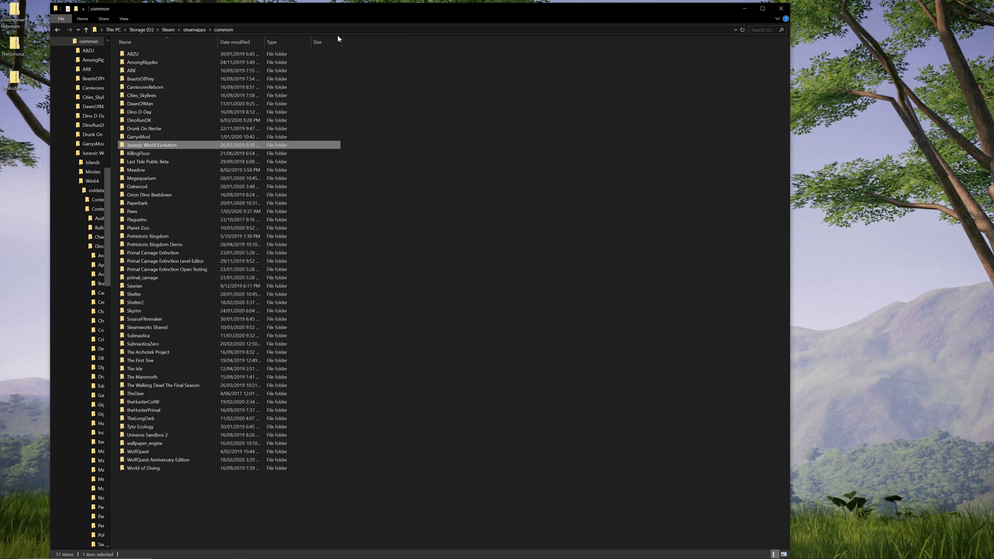
{"action": "double_click", "coordinate": [211, 228]}
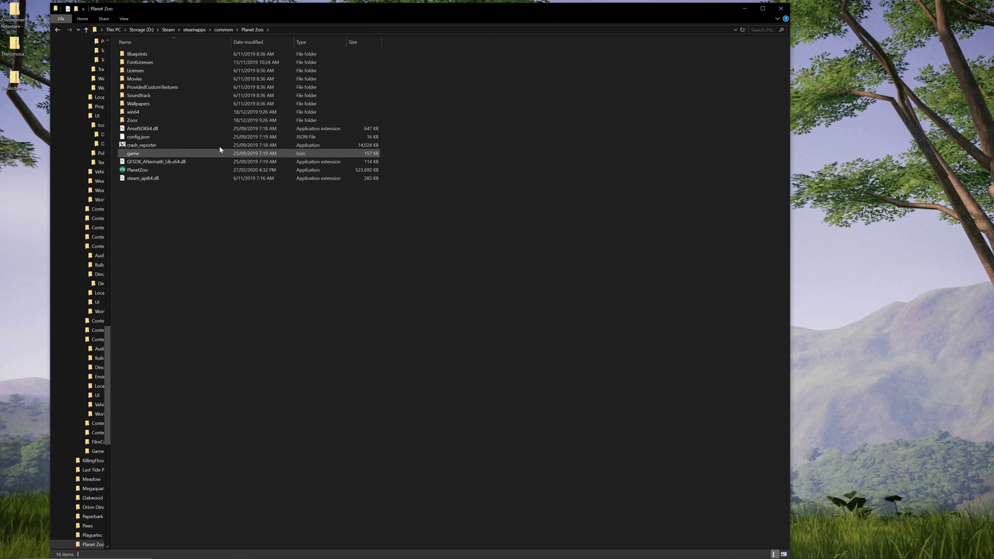
{"action": "double_click", "coordinate": [169, 111]}
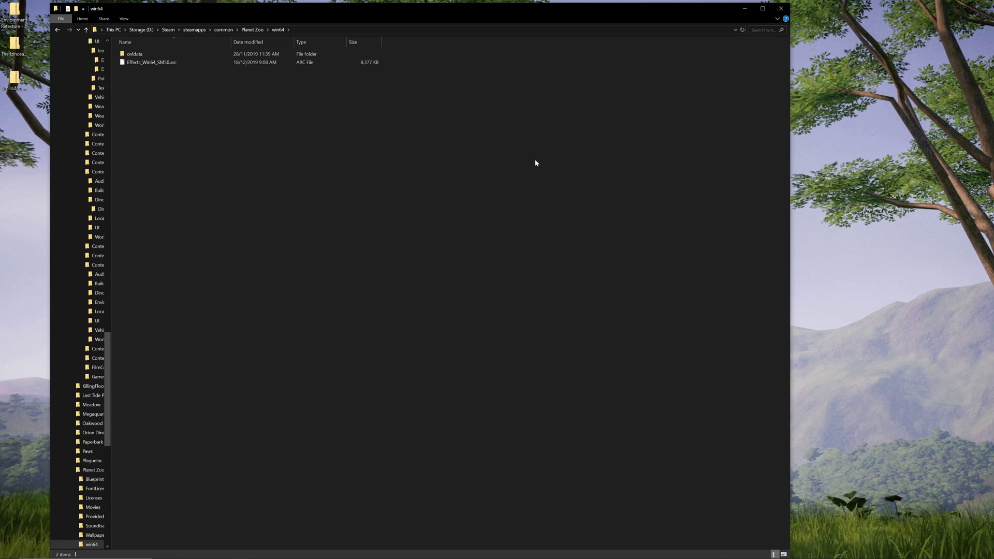
{"action": "double_click", "coordinate": [191, 53]}
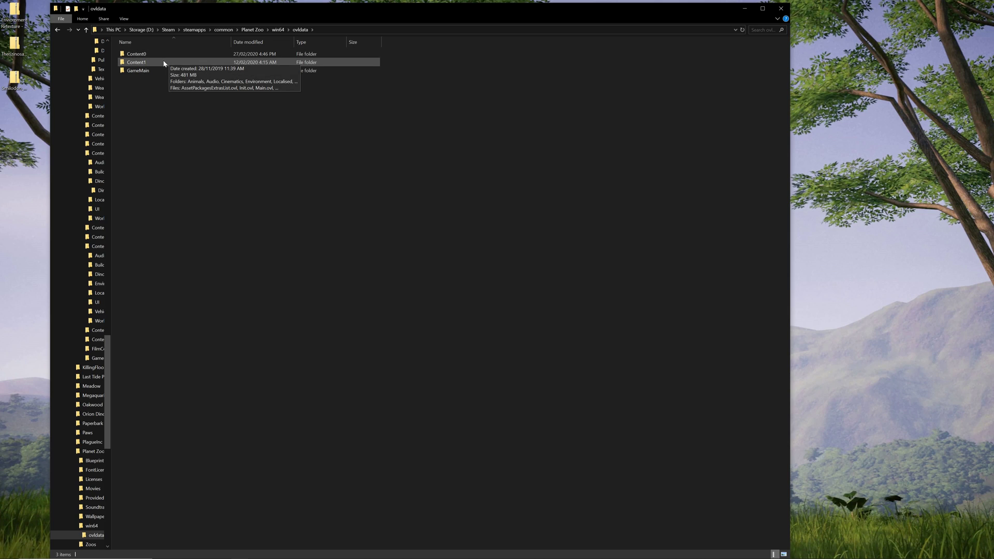
{"action": "left_click", "coordinate": [266, 55]}
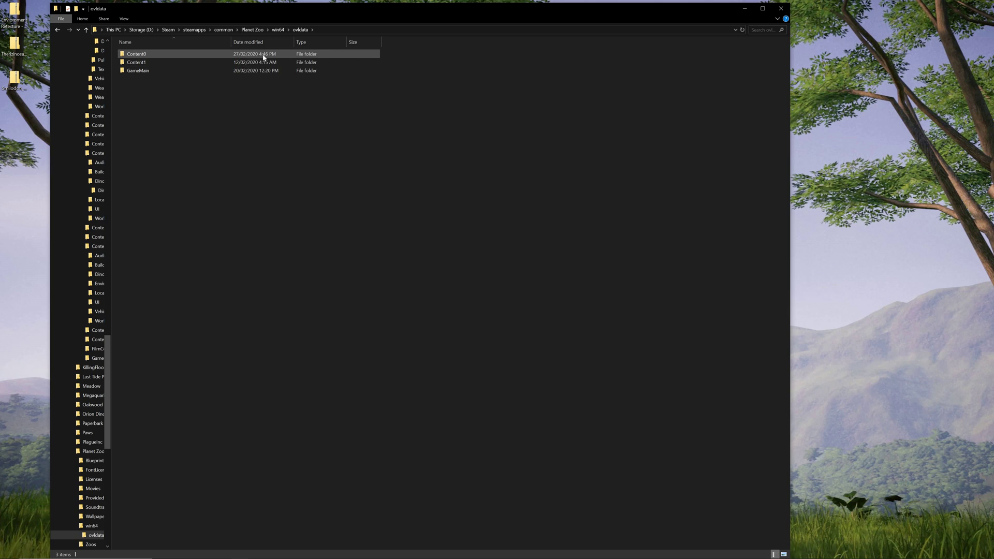
{"action": "double_click", "coordinate": [267, 55]}
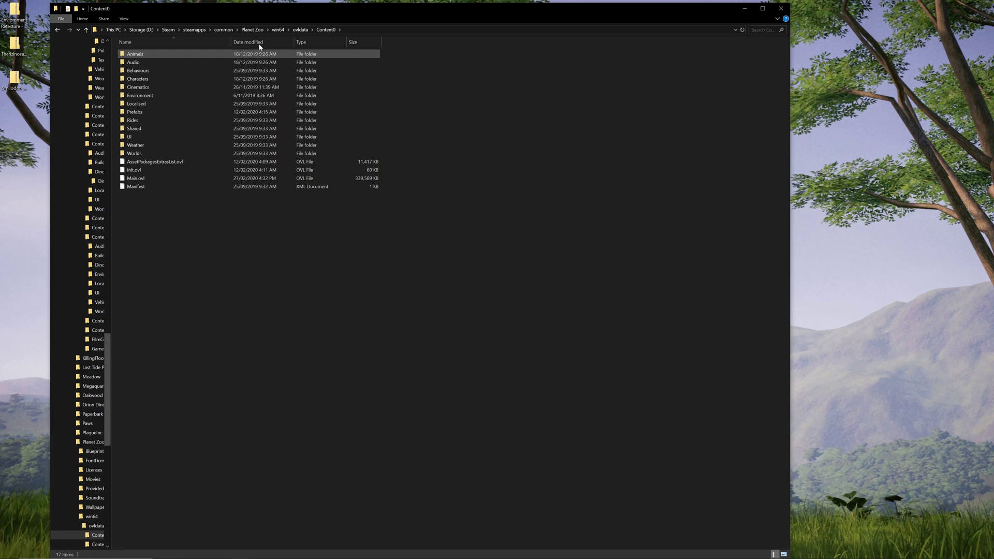
Open Planet Zoo's Animals folder, look inside its Deer and Horses subfolders, and return to Animals.
{"action": "double_click", "coordinate": [209, 54]}
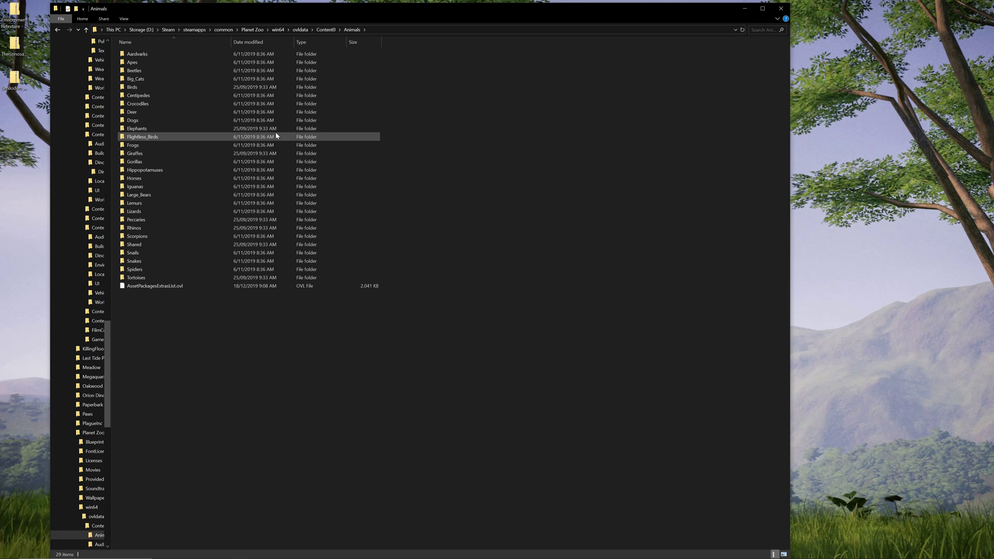
{"action": "double_click", "coordinate": [249, 113]}
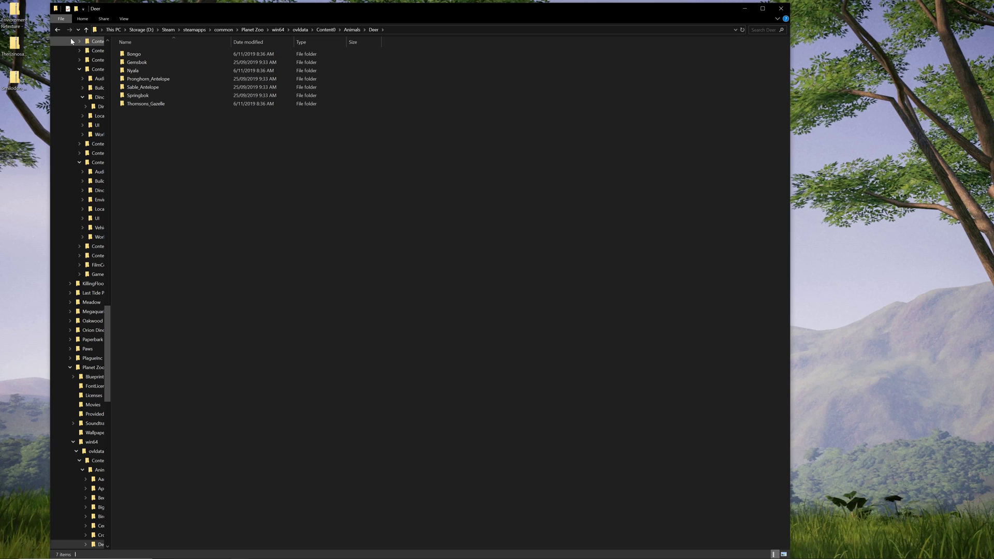
{"action": "left_click", "coordinate": [58, 29]}
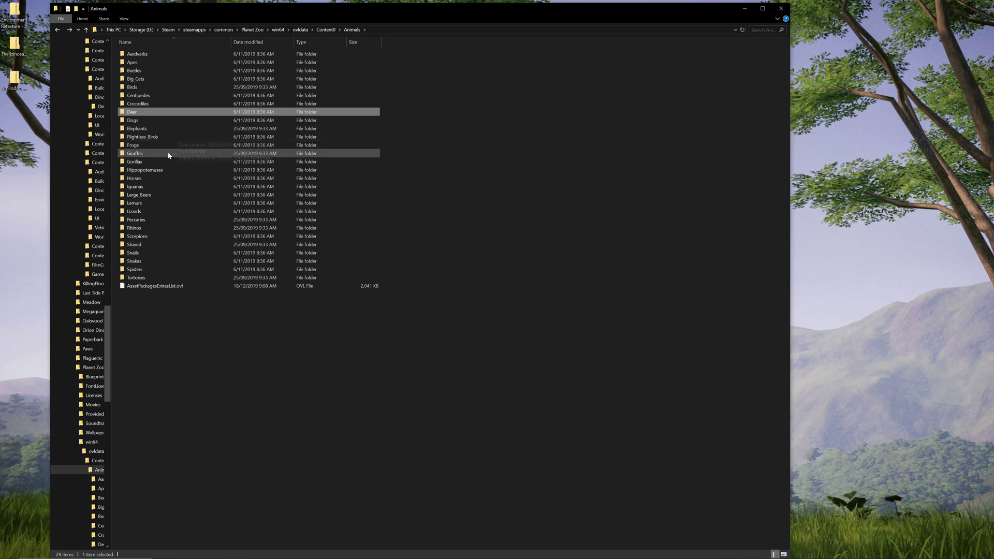
{"action": "double_click", "coordinate": [169, 178]}
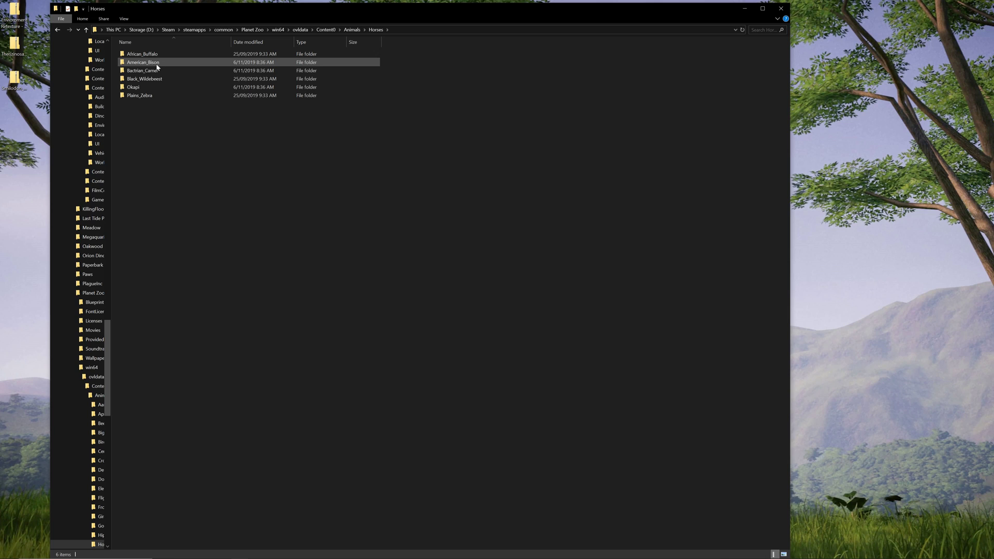
{"action": "left_click", "coordinate": [58, 30]}
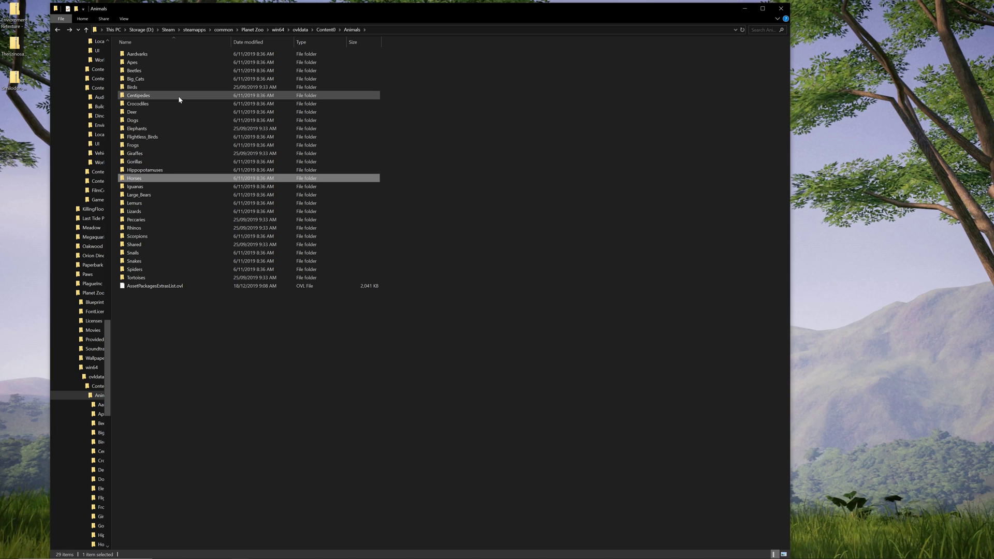
Open the Smilodon Sabretooth mod archive from the desktop and show its Smilodon\Male folder.
{"action": "left_click", "coordinate": [14, 75]}
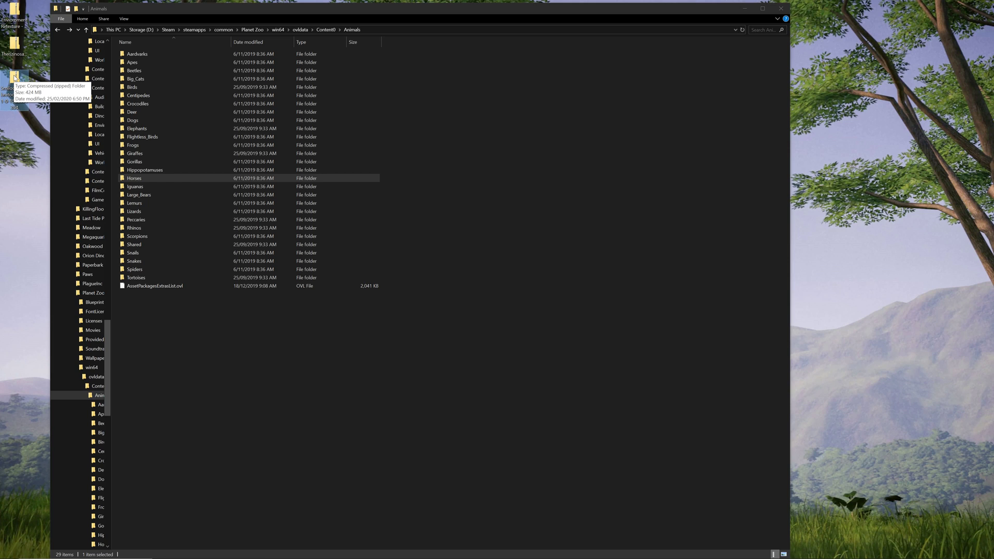
{"action": "double_click", "coordinate": [15, 77]}
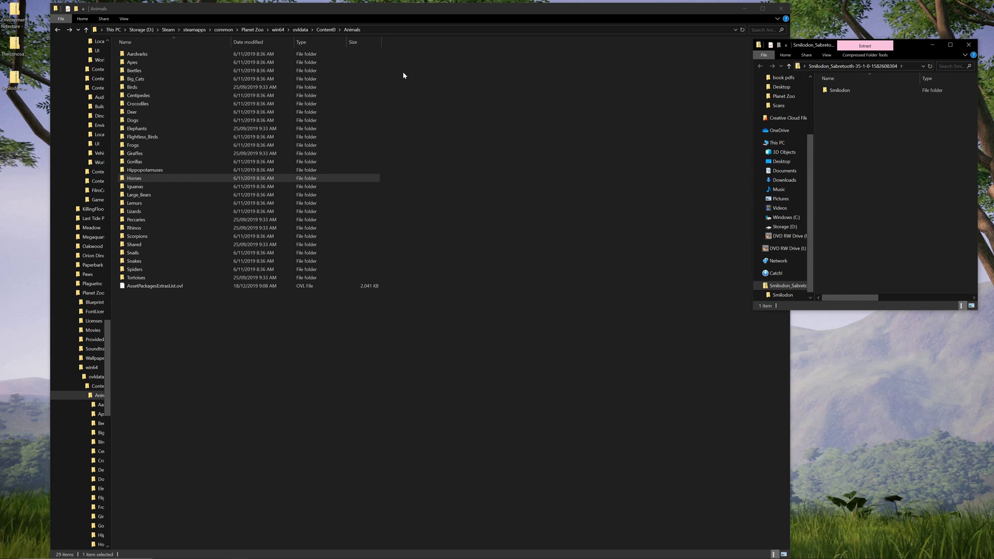
{"action": "double_click", "coordinate": [840, 91]}
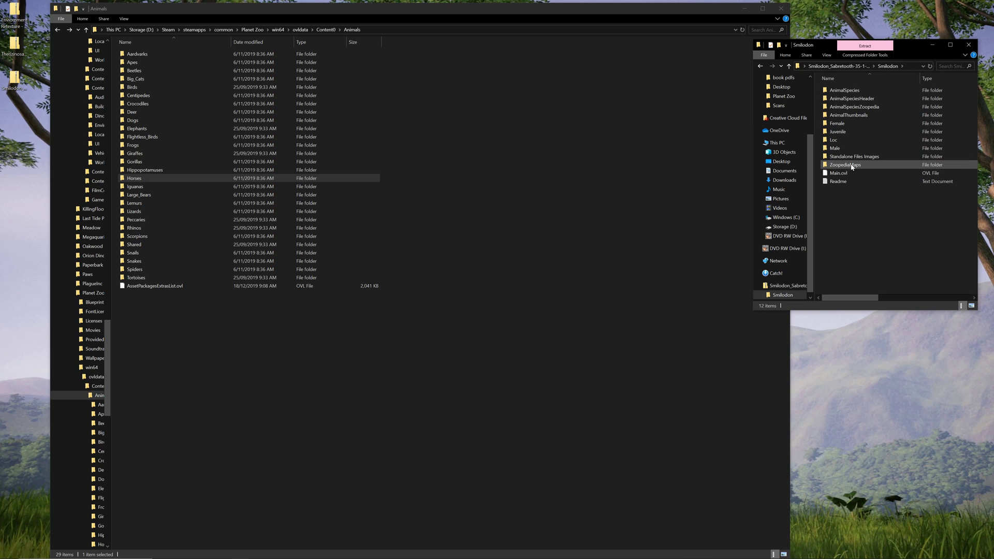
{"action": "double_click", "coordinate": [849, 150]}
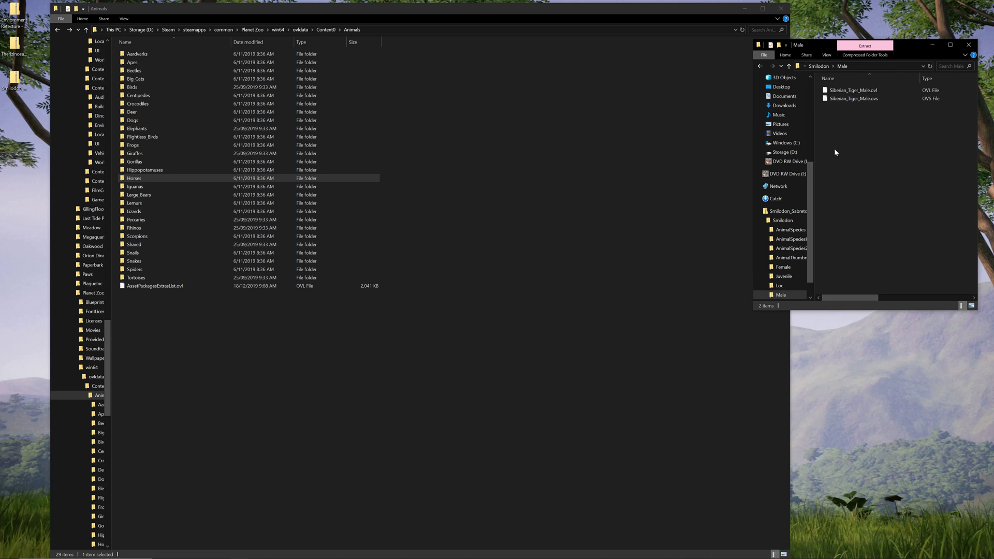
Follow Planet Zoo's Big_Cats\Siberian_Tiger\Siberian_Tiger_Male path to show the game files matching the mod's Male files.
{"action": "double_click", "coordinate": [143, 78]}
{"action": "double_click", "coordinate": [150, 73]}
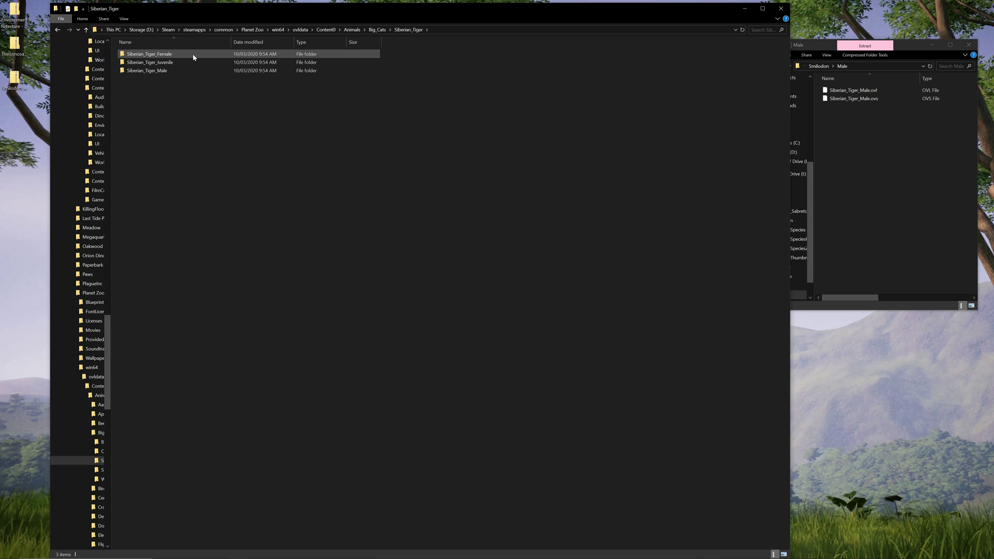
{"action": "double_click", "coordinate": [179, 70]}
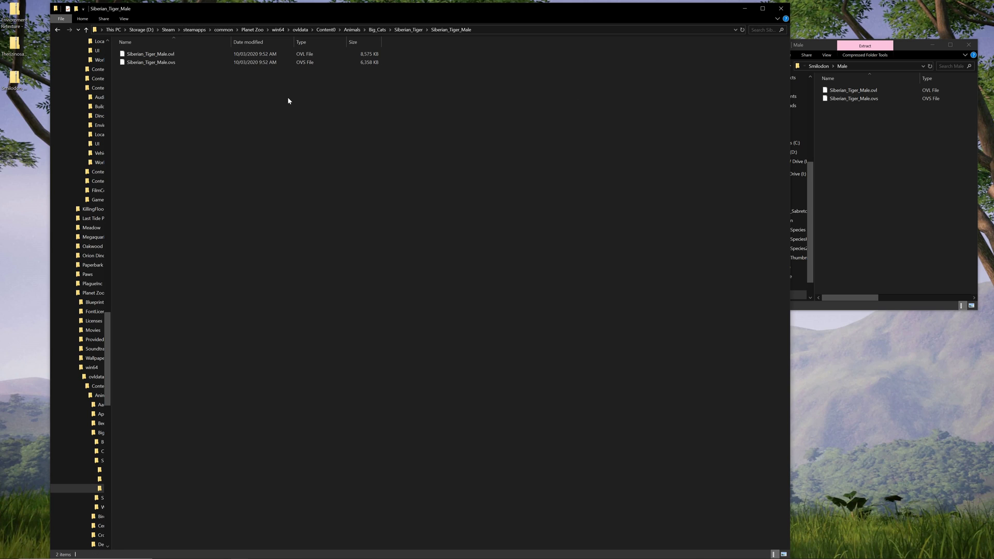
Return the mod archive to its Smilodon folder and the Planet Zoo window to Animals.
{"action": "left_click", "coordinate": [86, 29]}
{"action": "left_click", "coordinate": [86, 30]}
{"action": "left_click", "coordinate": [859, 175]}
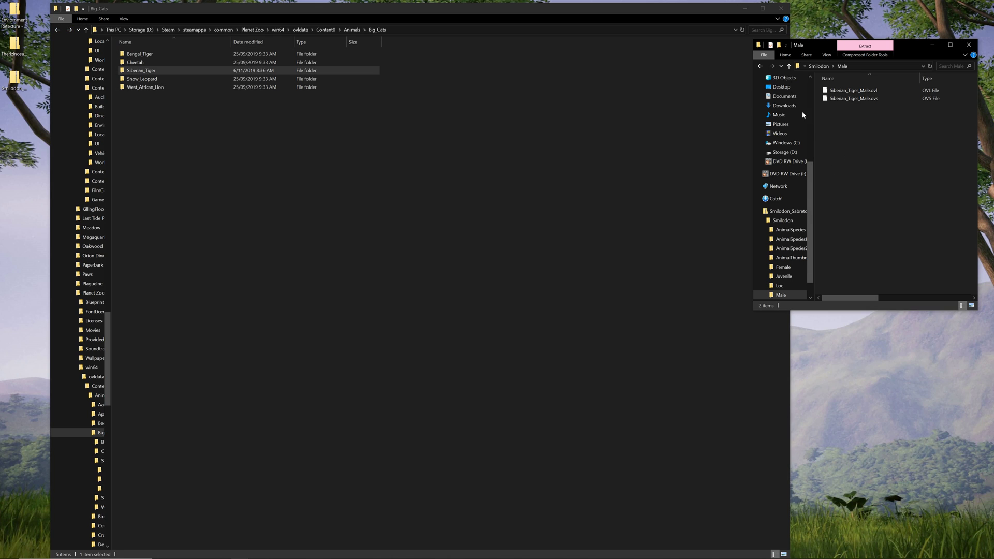
{"action": "left_click", "coordinate": [760, 66]}
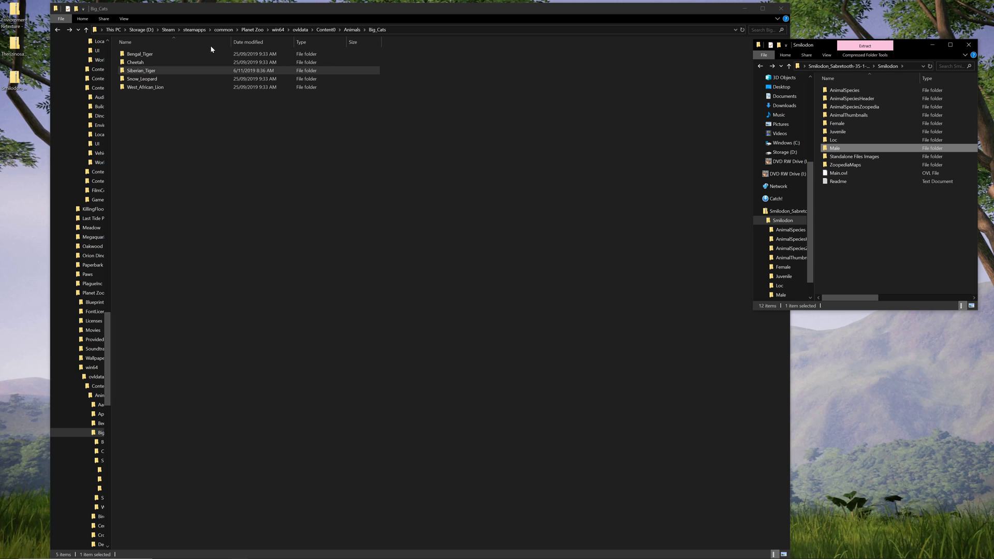
{"action": "left_click", "coordinate": [59, 30]}
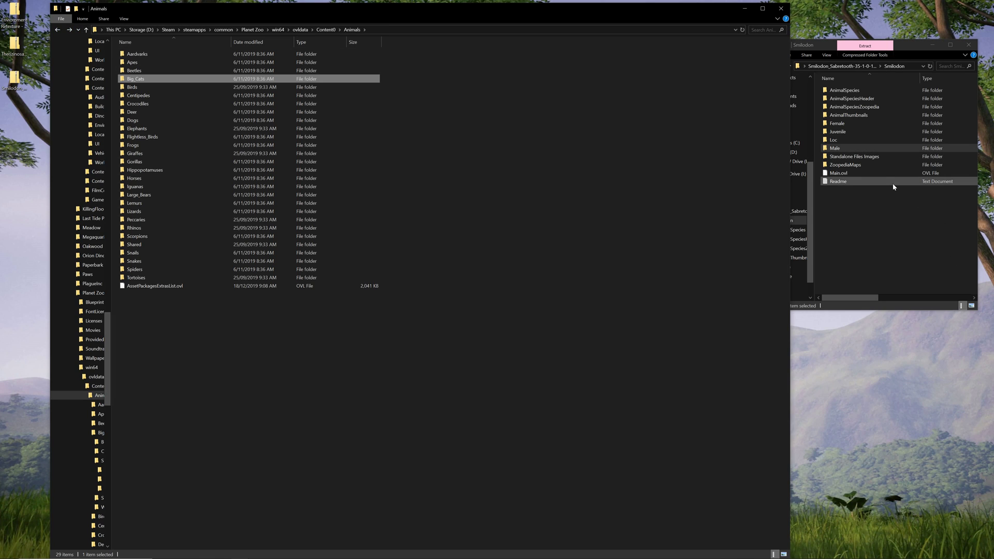
Open the mod's ZoopediaMaps folder and show Planet Zoo's Content0\UI\Textures folder alongside it.
{"action": "double_click", "coordinate": [874, 167]}
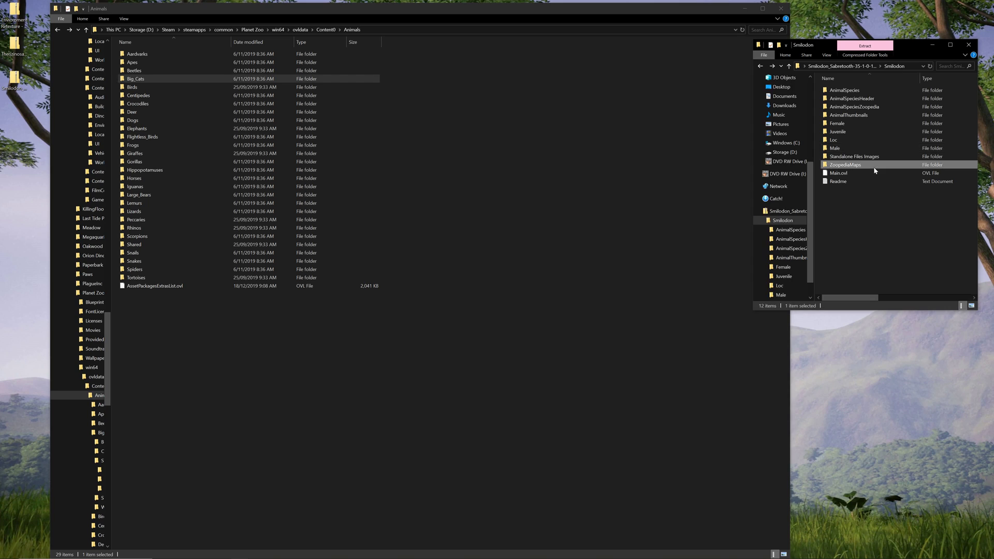
{"action": "left_click", "coordinate": [59, 30]}
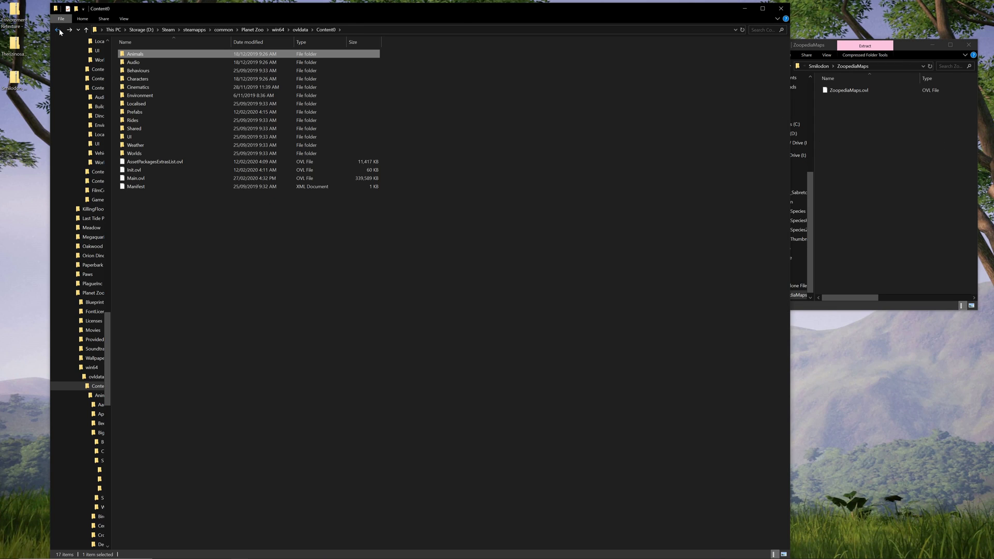
{"action": "double_click", "coordinate": [147, 137]}
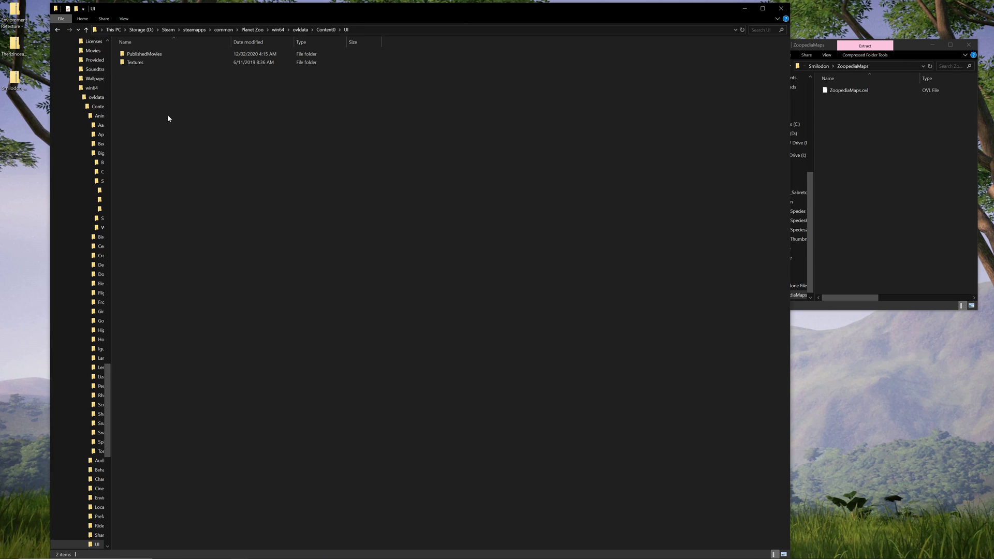
{"action": "double_click", "coordinate": [164, 62]}
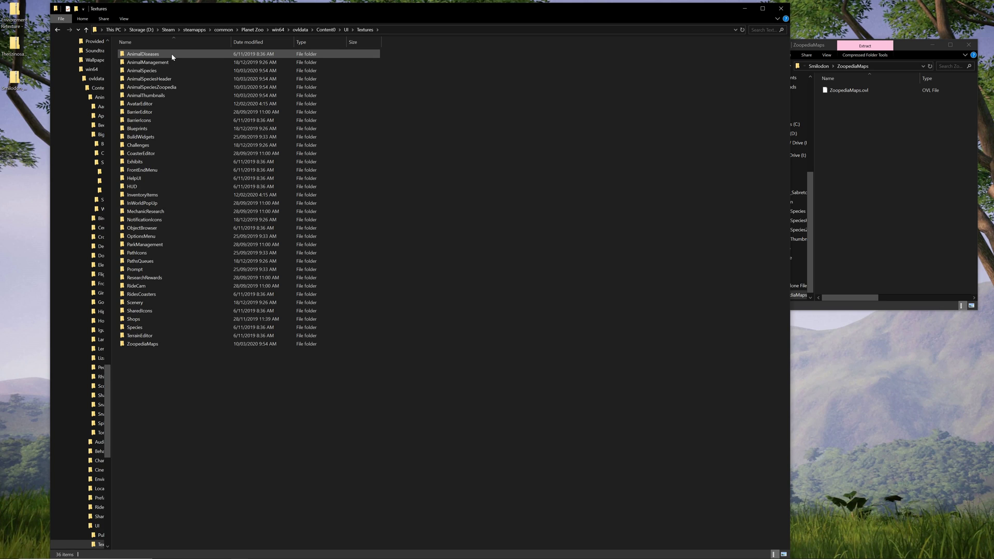
Return the mod archive to Smilodon and show Planet Zoo's matching AnimalSpeciesHeader, AnimalSpeciesZoopedia and AnimalThumbnails folders inside Textures one after another.
{"action": "left_click", "coordinate": [890, 177]}
{"action": "key", "text": "alt+Left"}
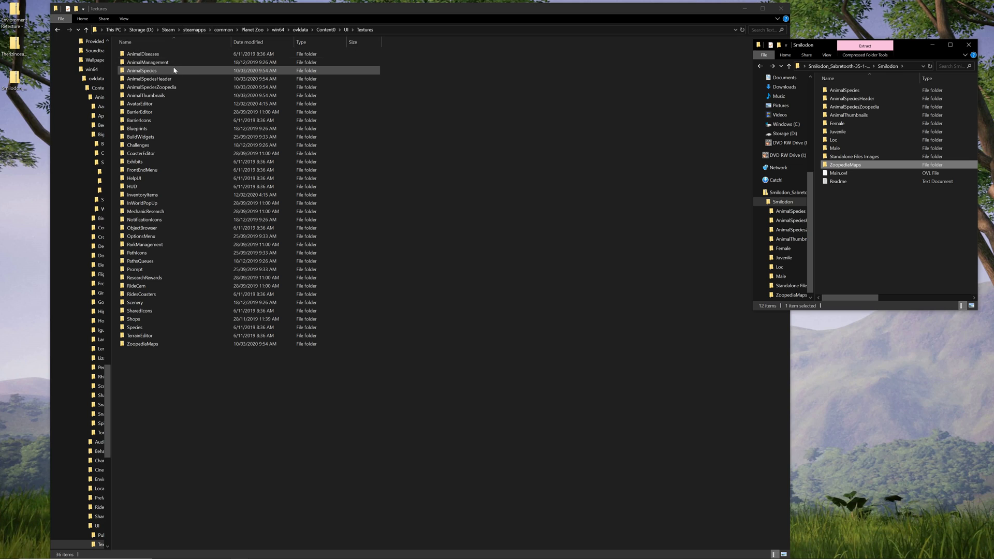
{"action": "double_click", "coordinate": [150, 79]}
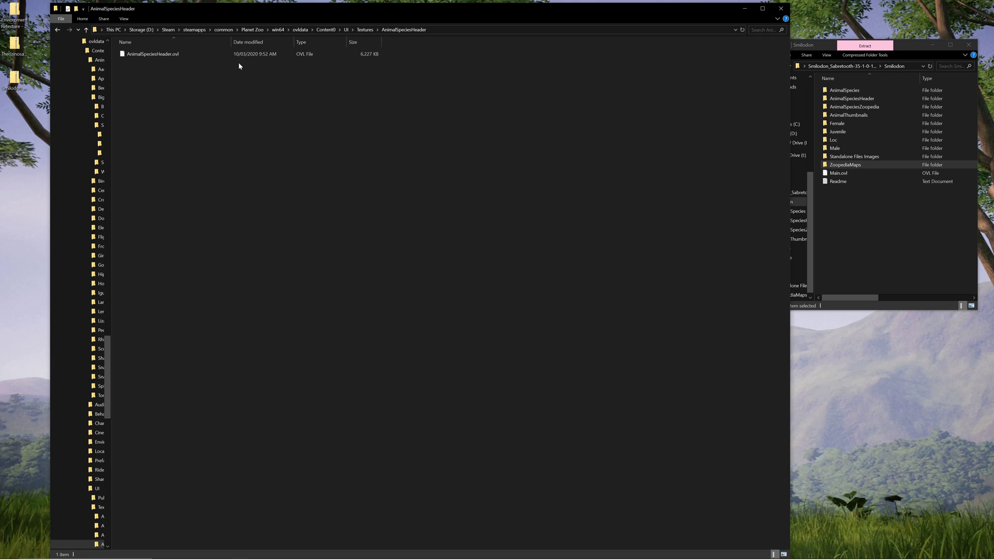
{"action": "key", "text": "alt+Left"}
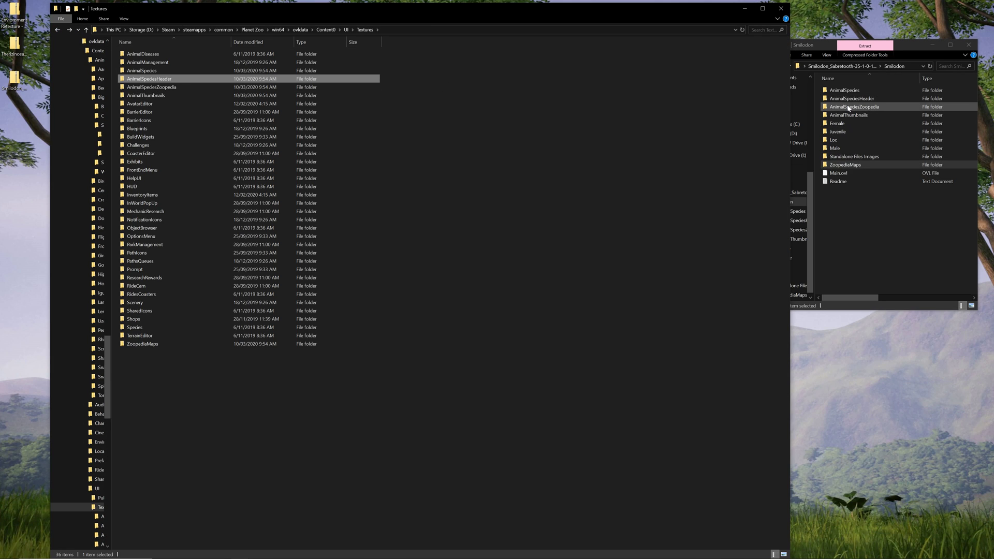
{"action": "double_click", "coordinate": [200, 88]}
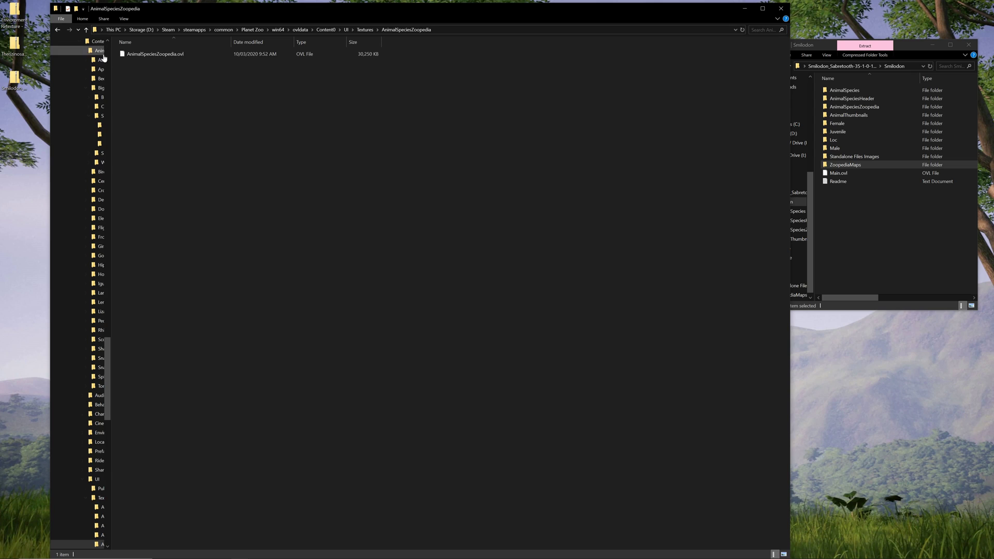
{"action": "left_click", "coordinate": [57, 30]}
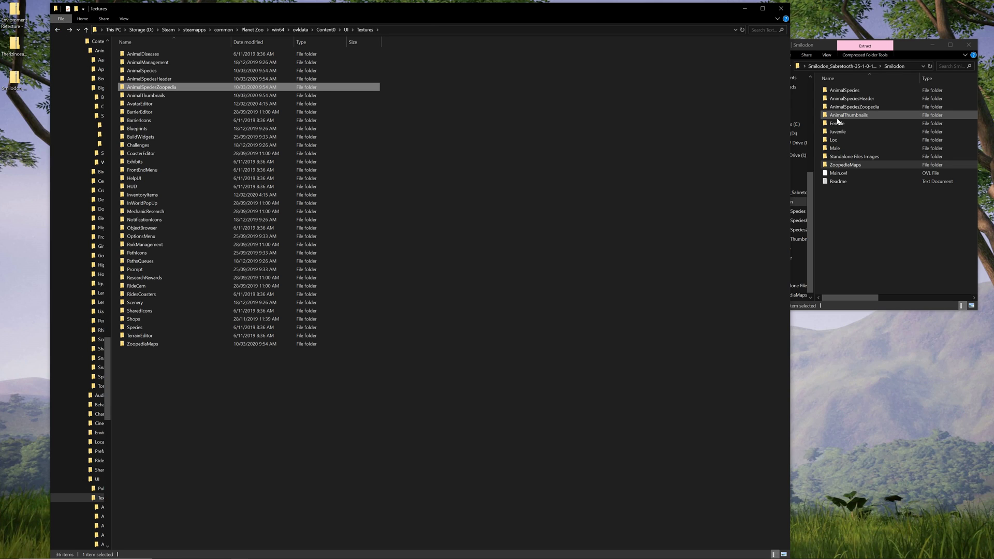
{"action": "double_click", "coordinate": [189, 95]}
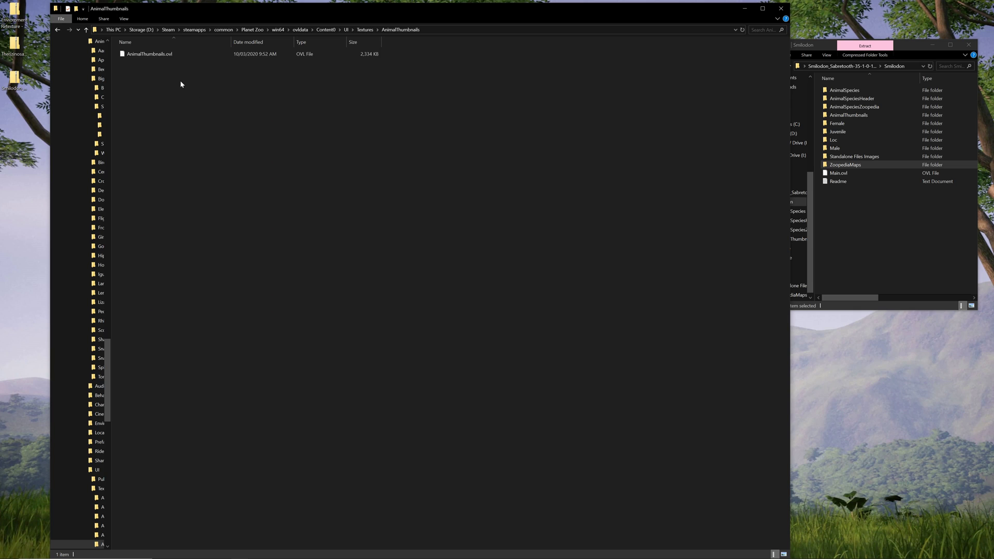
{"action": "left_click", "coordinate": [57, 30]}
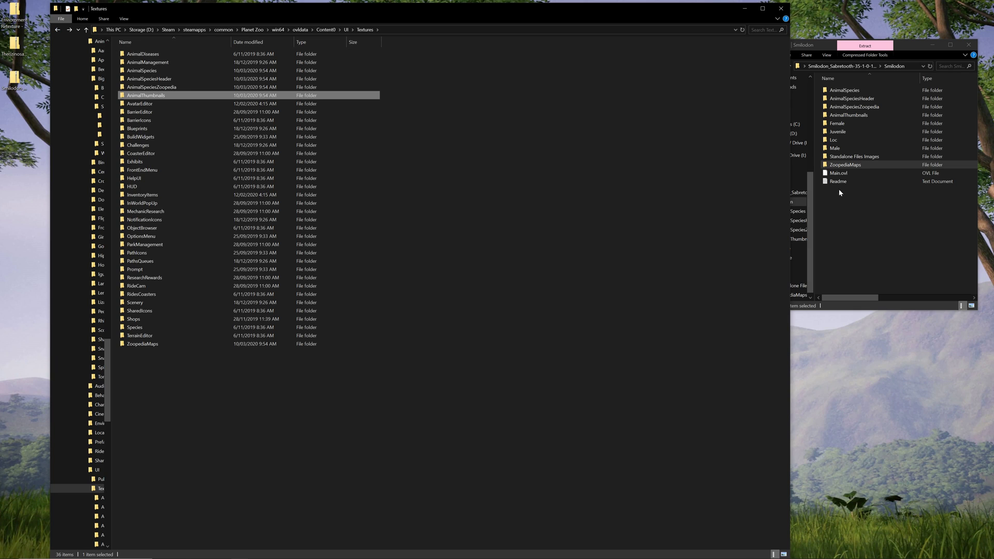
Open the mod's Loc\English U.S folder and return the Planet Zoo window to Content0.
{"action": "double_click", "coordinate": [834, 141]}
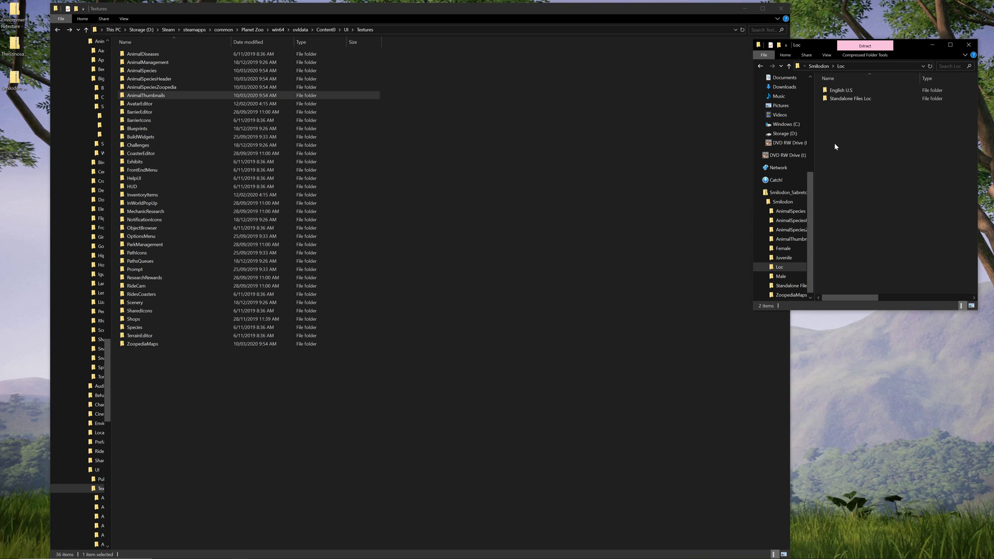
{"action": "double_click", "coordinate": [847, 91]}
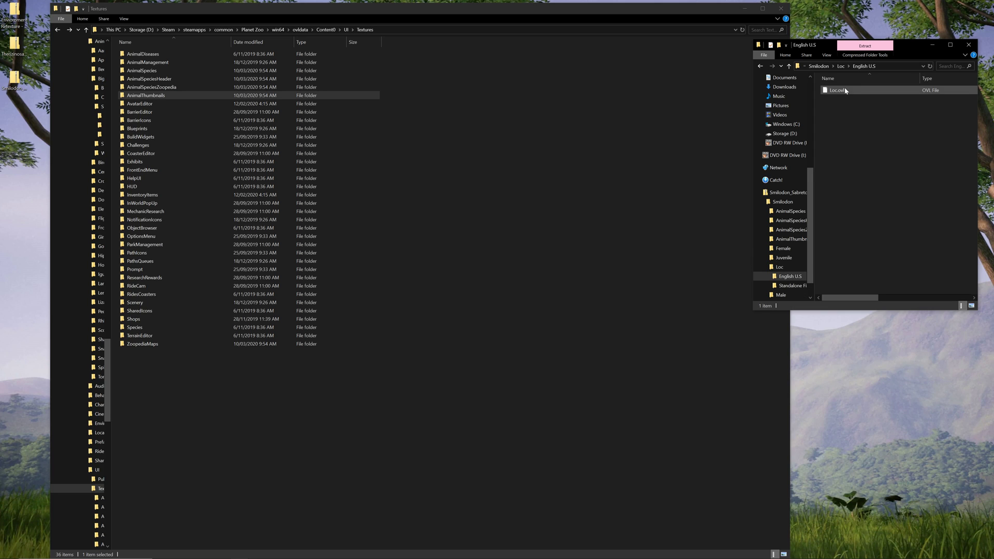
{"action": "left_click", "coordinate": [57, 30]}
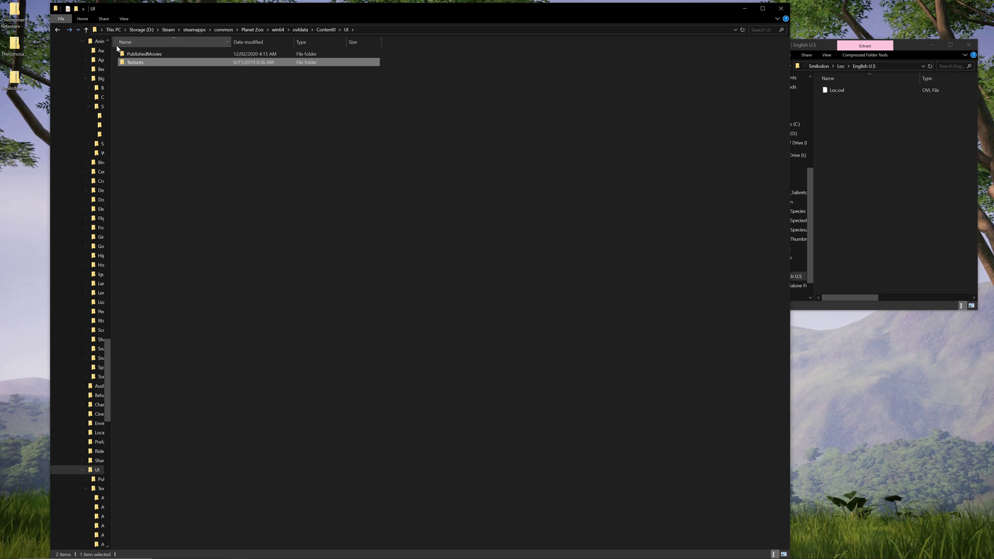
{"action": "left_click", "coordinate": [59, 30]}
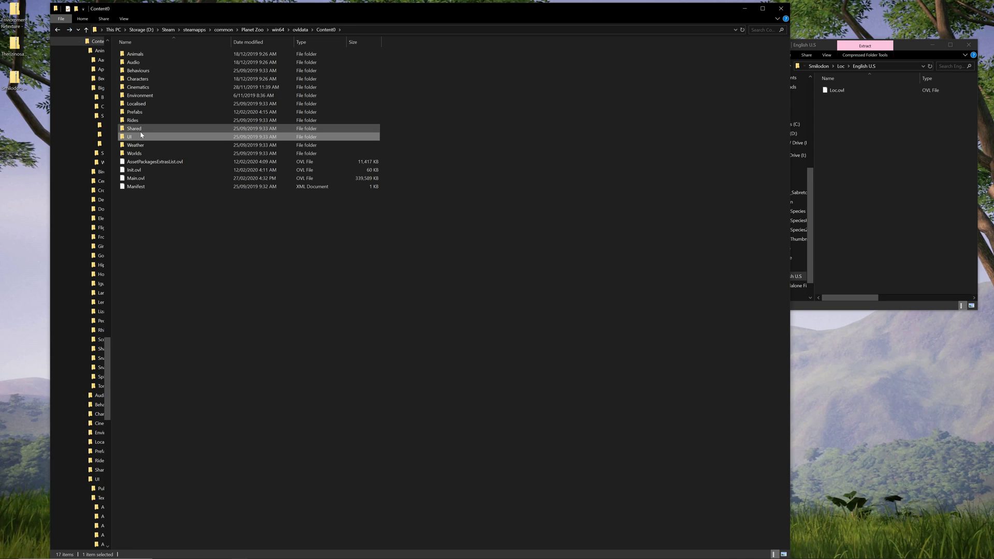
{"action": "double_click", "coordinate": [135, 136]}
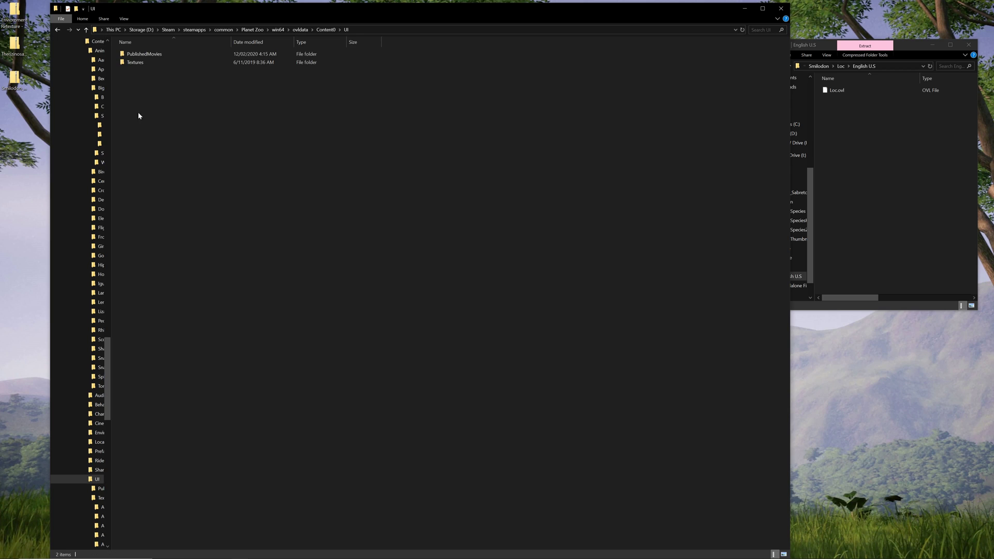
{"action": "double_click", "coordinate": [150, 62]}
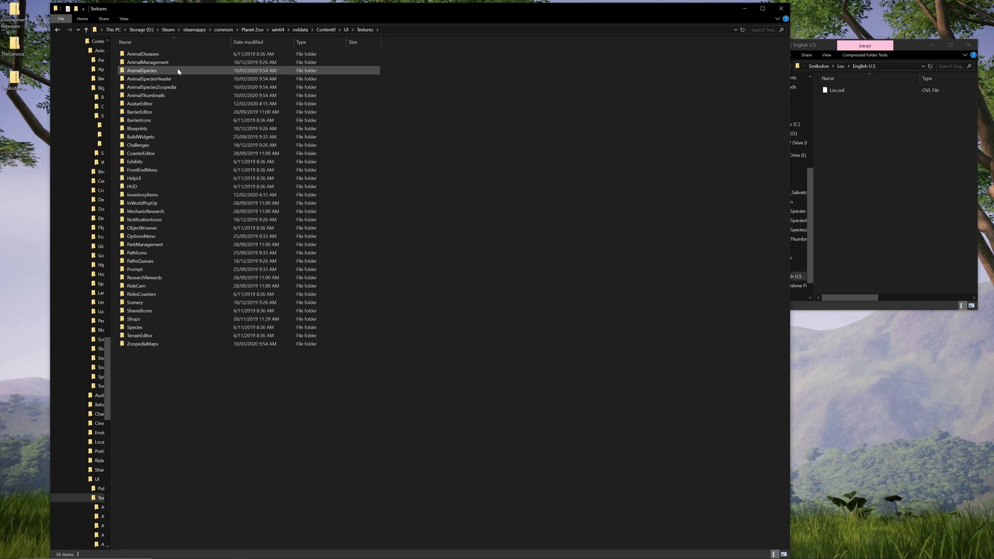
{"action": "left_click", "coordinate": [55, 29]}
{"action": "left_click", "coordinate": [55, 29]}
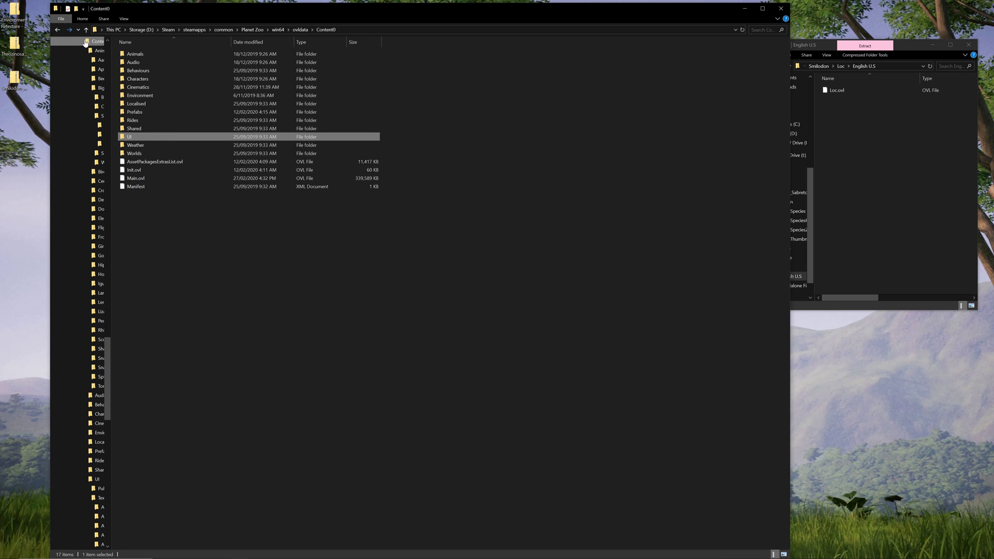
Show the Loc.ovl files in Planet Zoo's Localised\English folder, first under UnitedKingdom and finally under UnitedStates.
{"action": "double_click", "coordinate": [143, 104]}
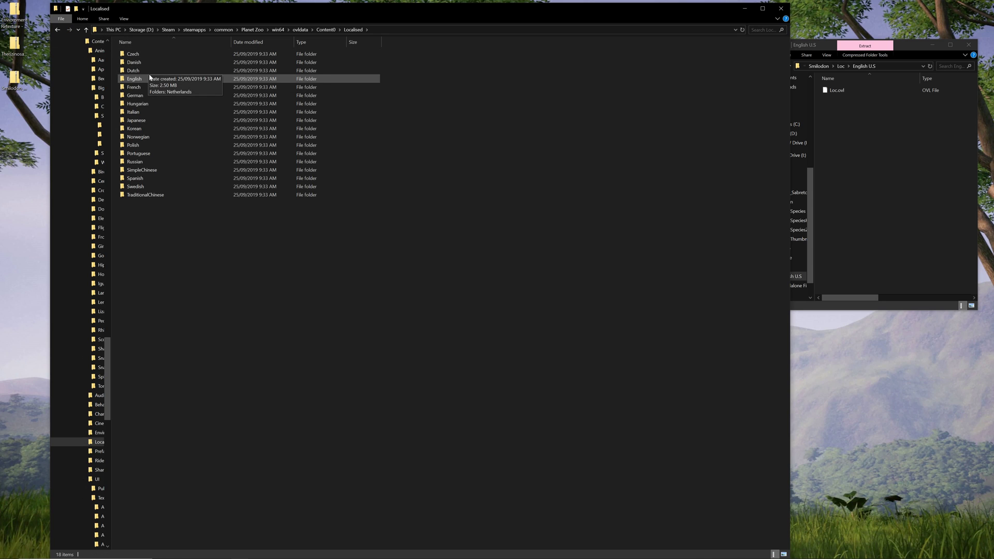
{"action": "double_click", "coordinate": [145, 79]}
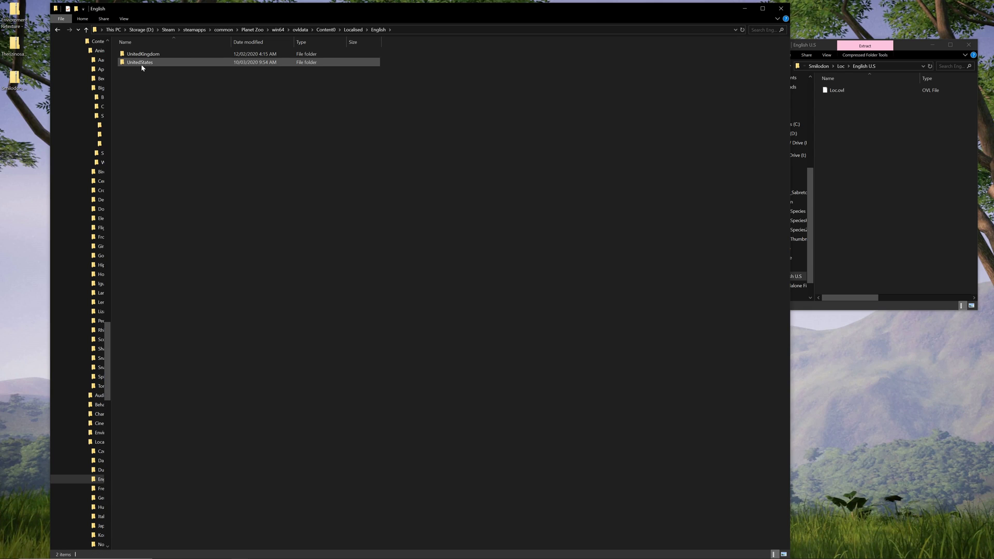
{"action": "double_click", "coordinate": [144, 54]}
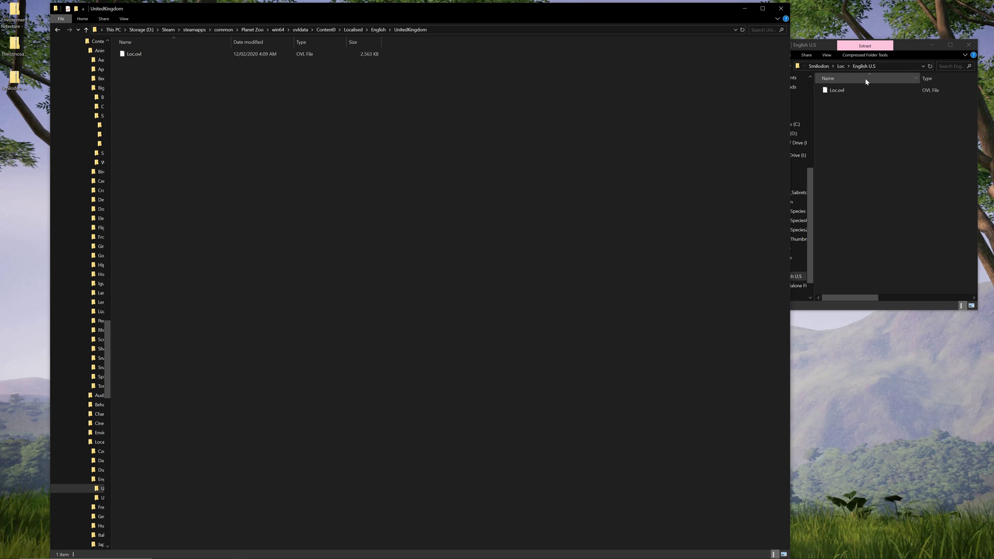
{"action": "left_click", "coordinate": [58, 30]}
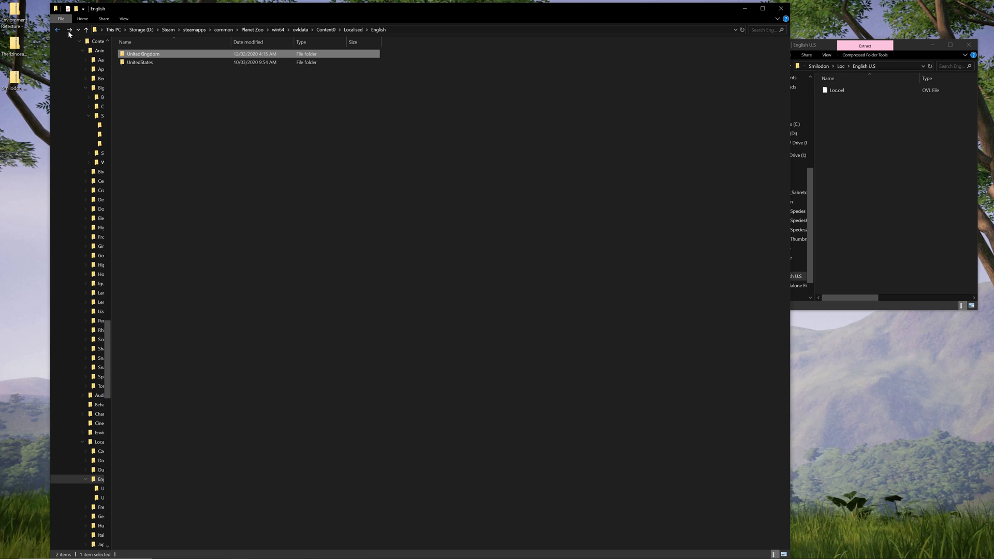
{"action": "double_click", "coordinate": [133, 62]}
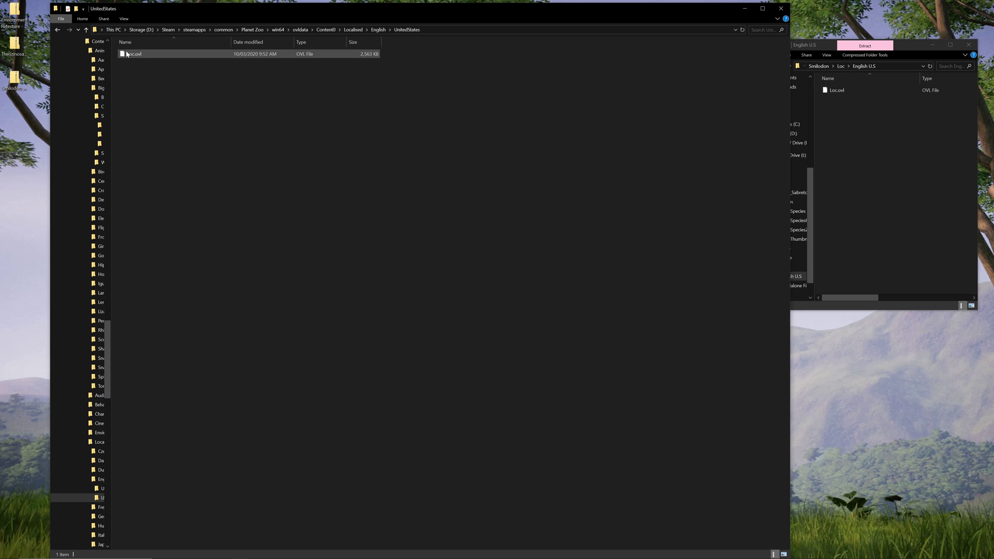
Go back from the UnitedStates folder to Content0 and switch to the mod archive window.
{"action": "left_click", "coordinate": [59, 30]}
{"action": "left_click", "coordinate": [59, 30]}
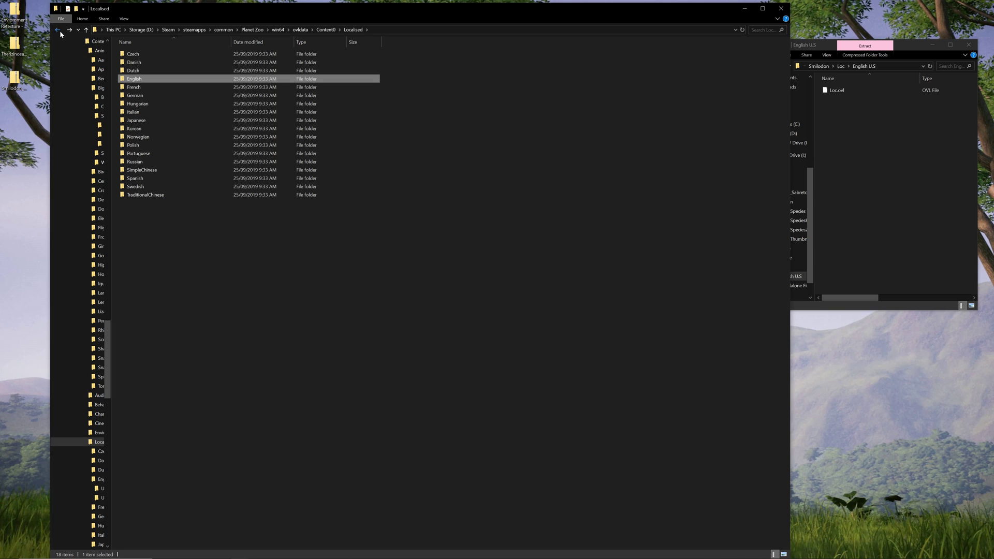
{"action": "left_click", "coordinate": [60, 30]}
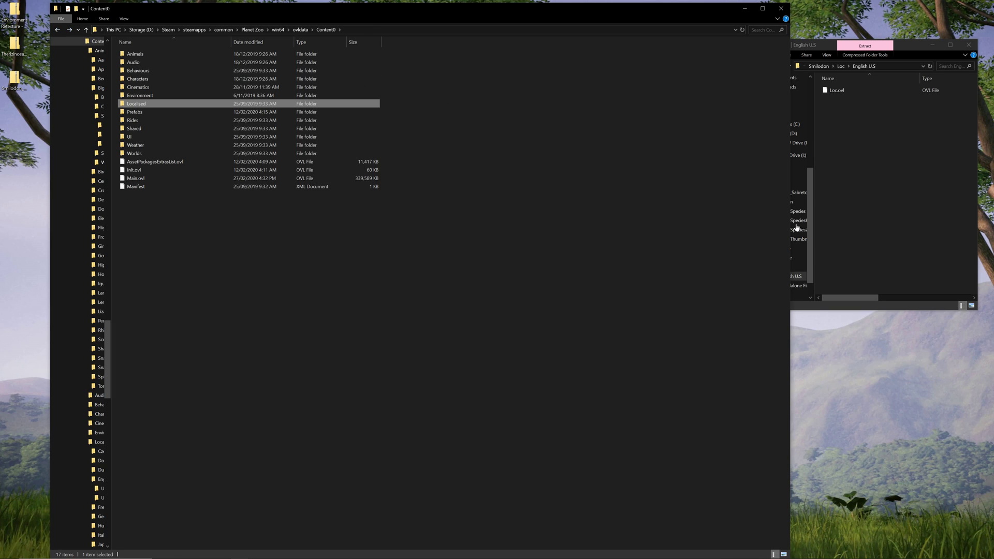
{"action": "left_click", "coordinate": [928, 204]}
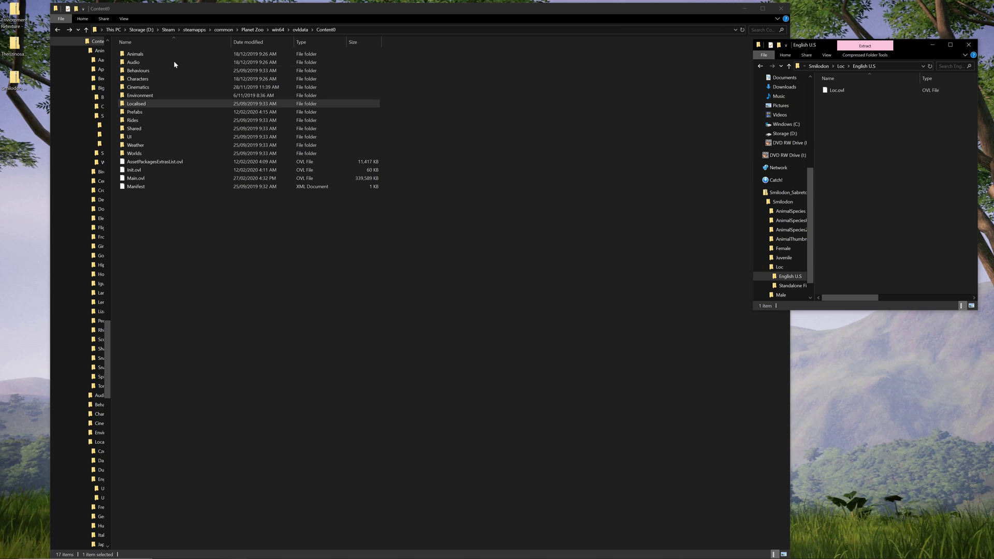